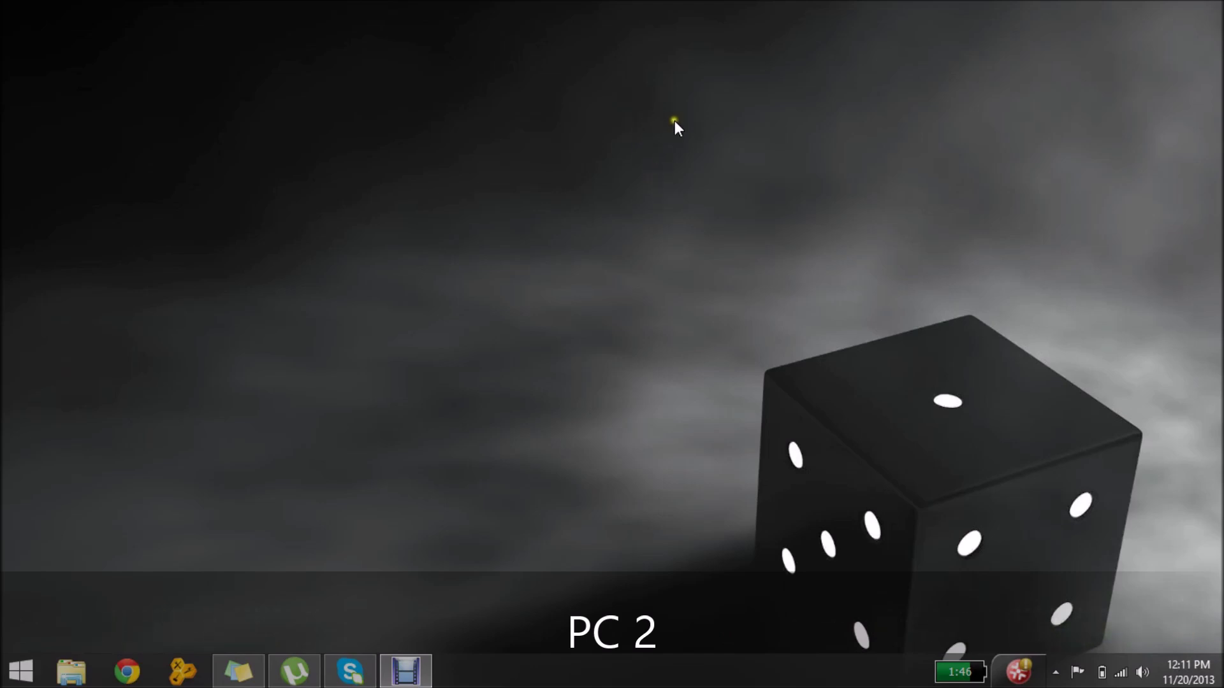
Step: Open the TCP/IPv4 properties of the sweet home Wi-Fi connection from Network and Sharing Center
{"action": "right_click", "coordinate": [1119, 673]}
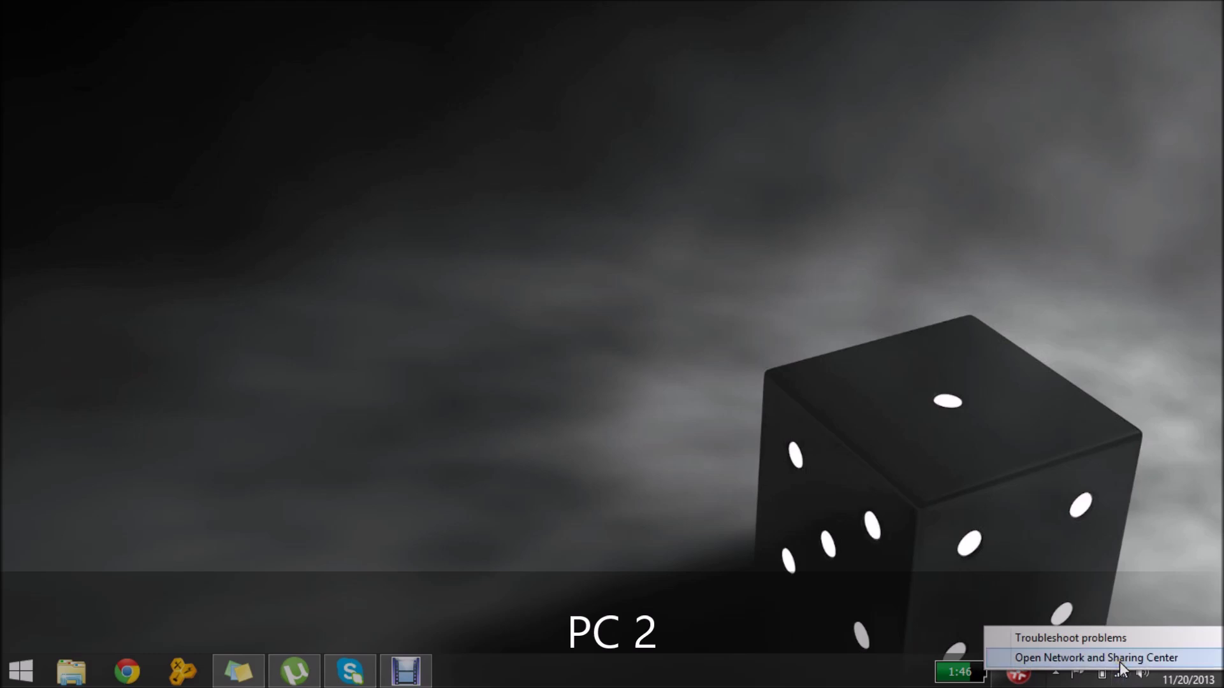
{"action": "left_click", "coordinate": [1120, 663]}
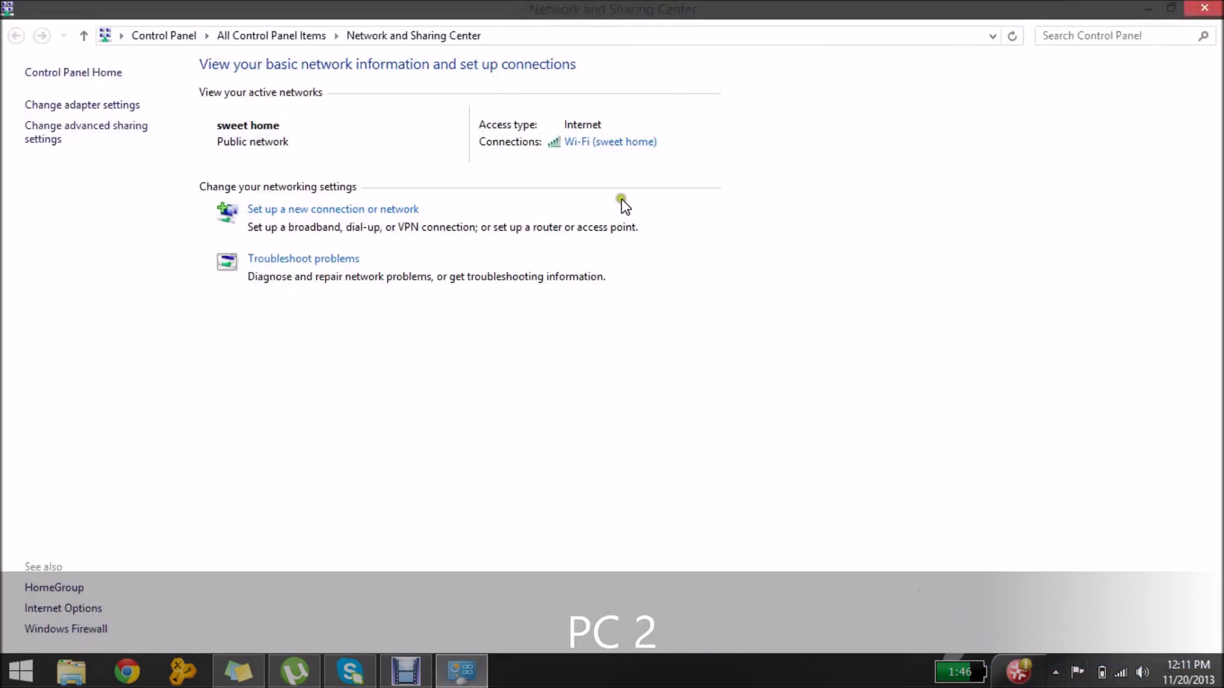
{"action": "left_click", "coordinate": [621, 147]}
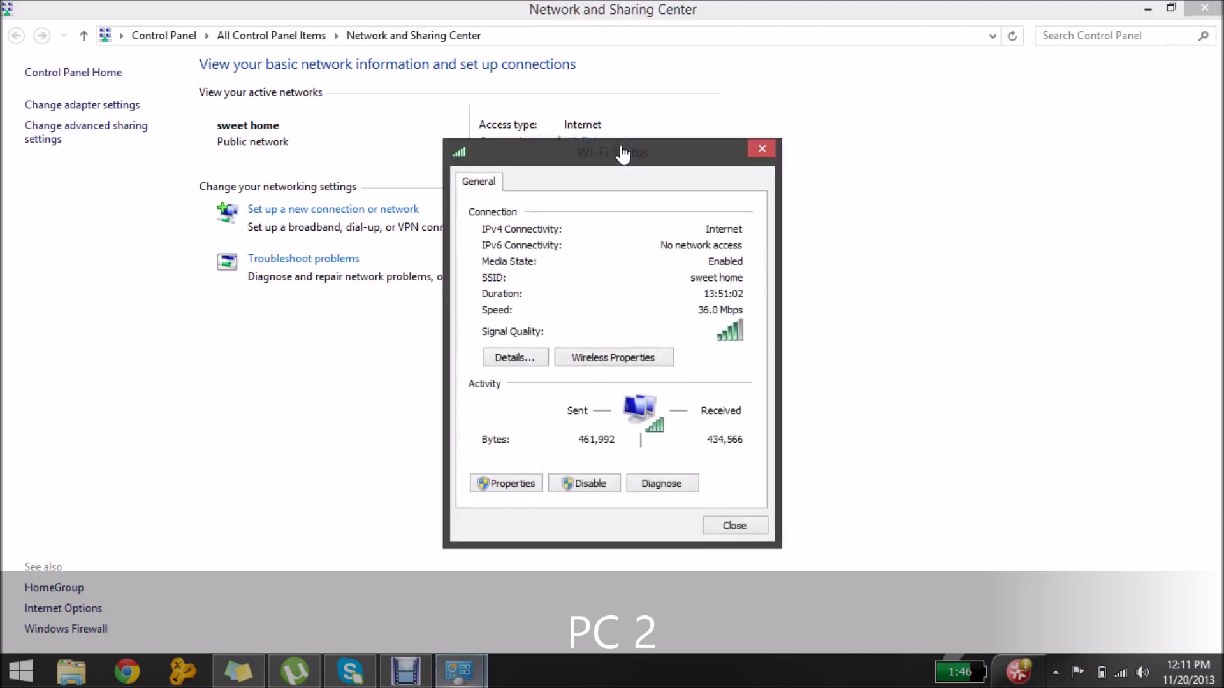
{"action": "left_click", "coordinate": [521, 484]}
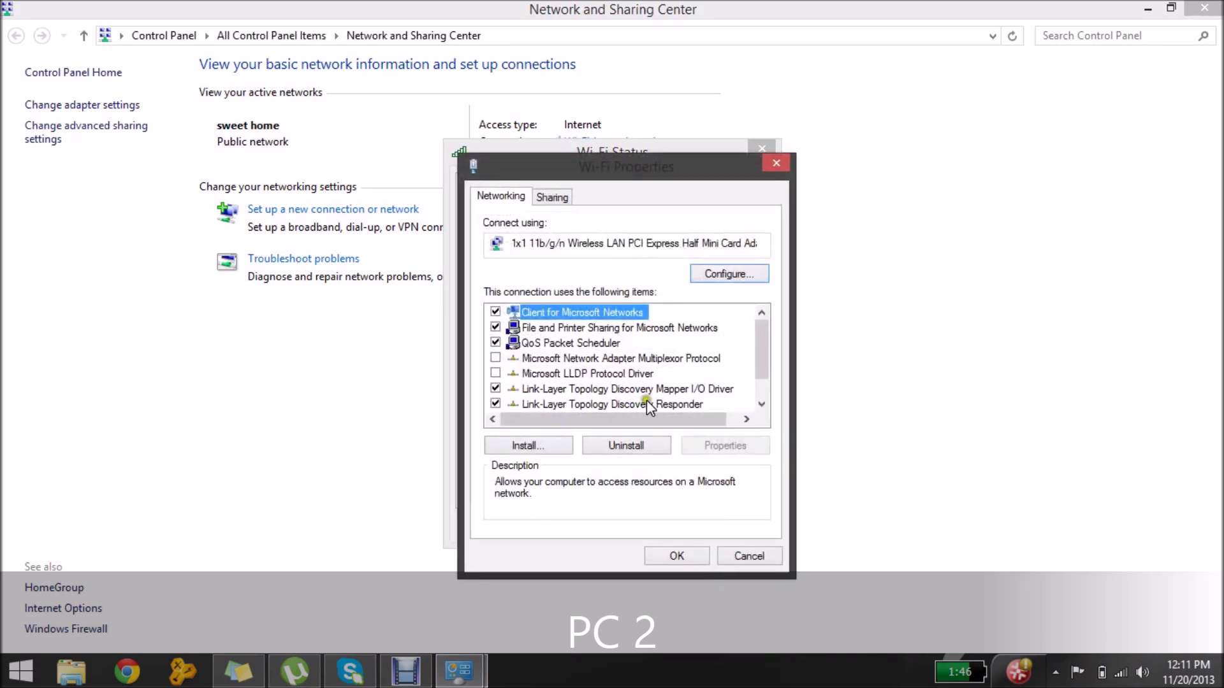
{"action": "left_click", "coordinate": [761, 405]}
{"action": "left_click", "coordinate": [762, 404]}
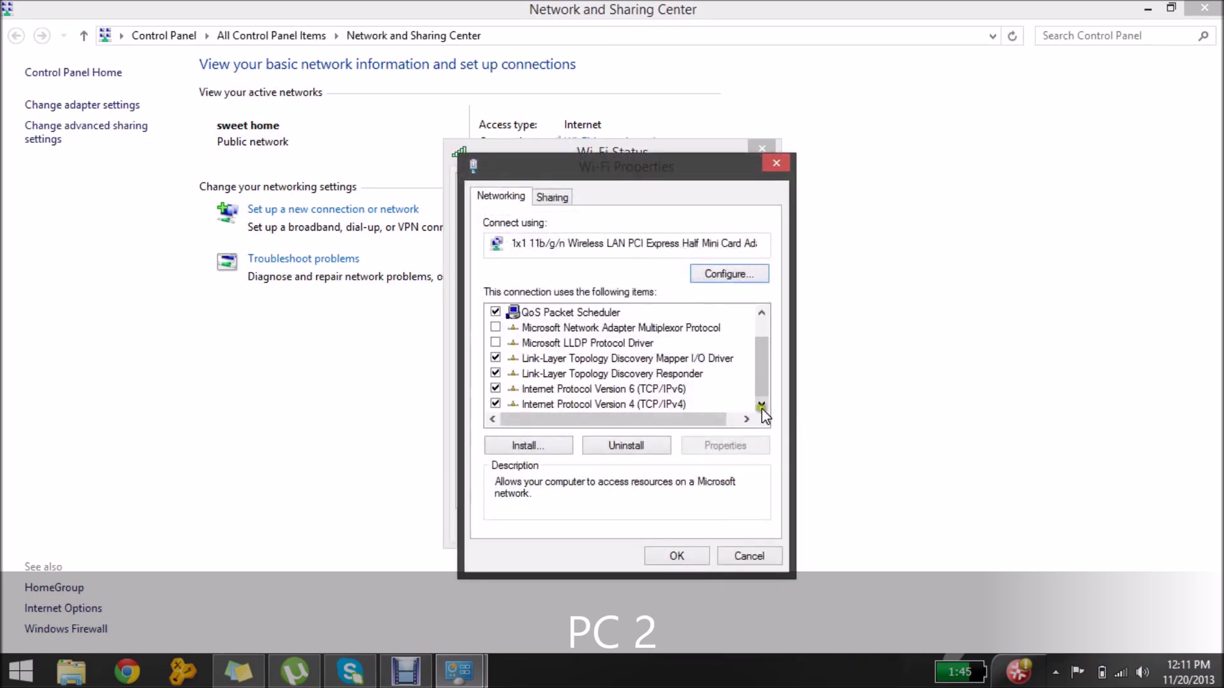
{"action": "left_click", "coordinate": [621, 404]}
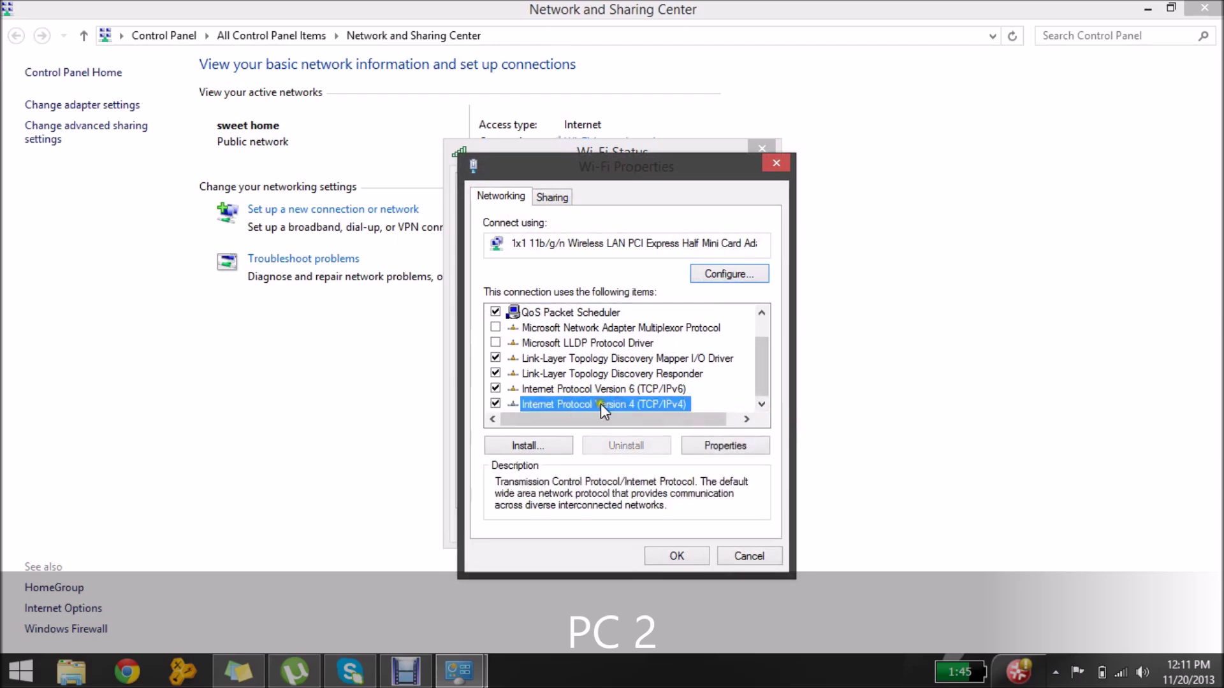
{"action": "left_click", "coordinate": [683, 445]}
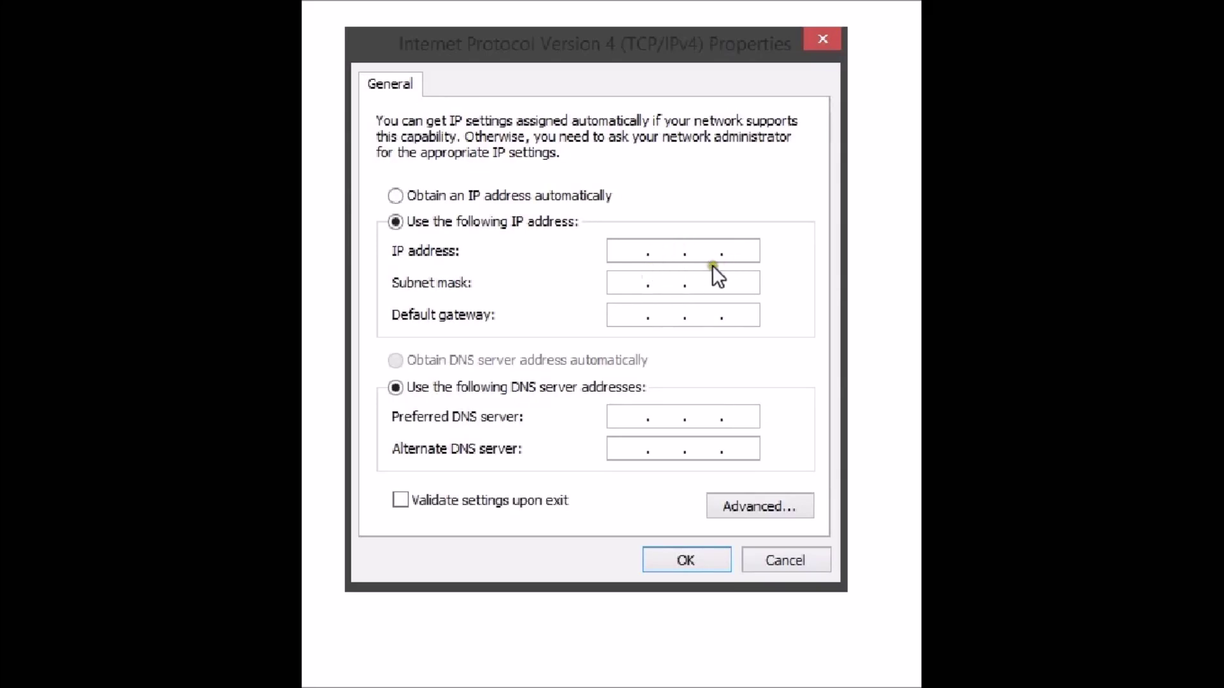
Step: Switch the Wi-Fi IPv4 settings to use a manually specified IP address
{"action": "left_click", "coordinate": [768, 244]}
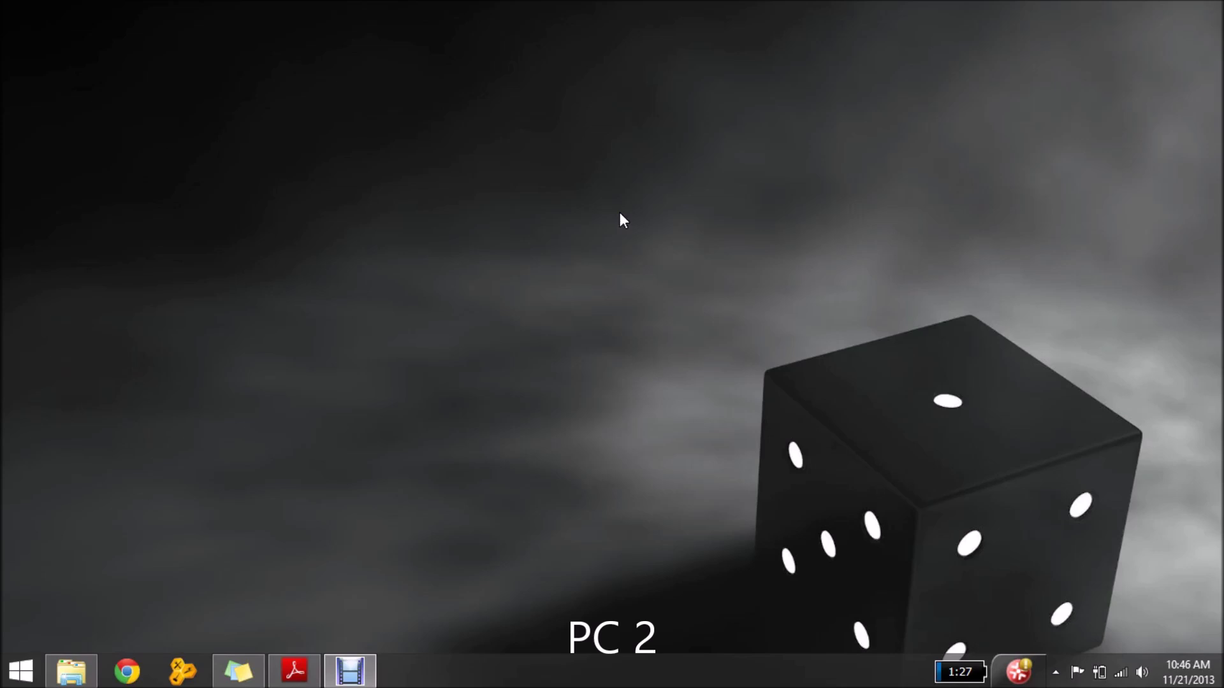
Step: Share the Data2 & Softwares (G:) drive as 'G' via Advanced Sharing, with Everyone on Read
{"action": "key", "text": "super+e"}
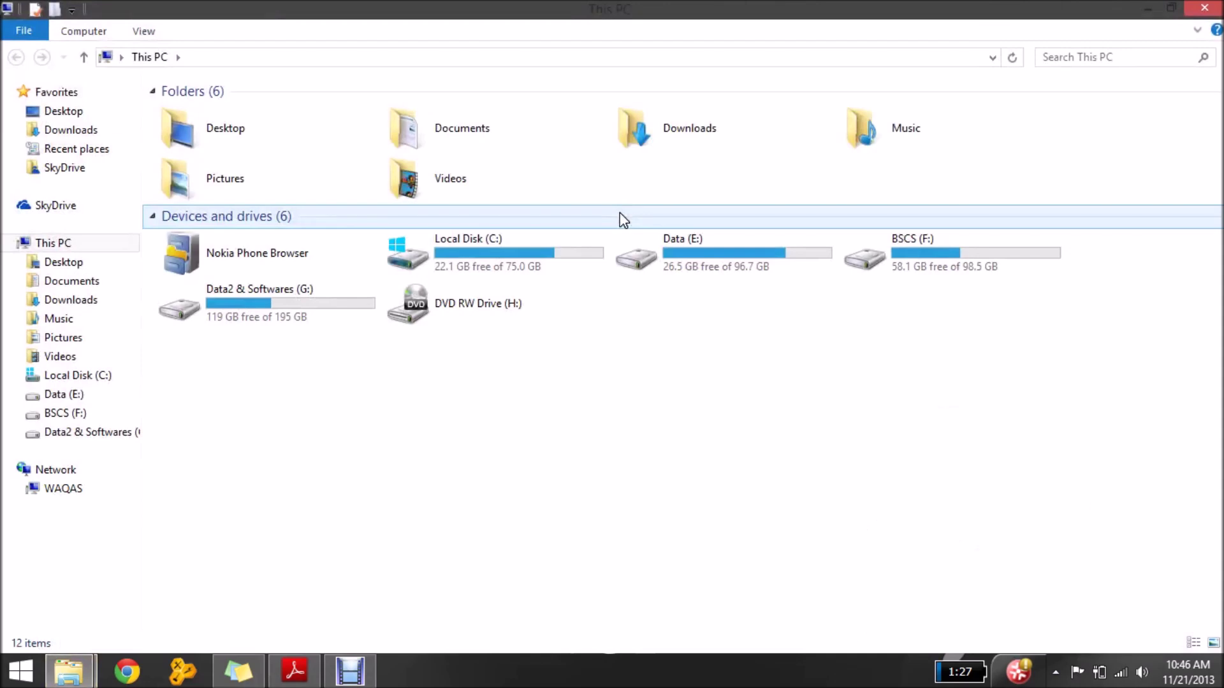
{"action": "right_click", "coordinate": [252, 297]}
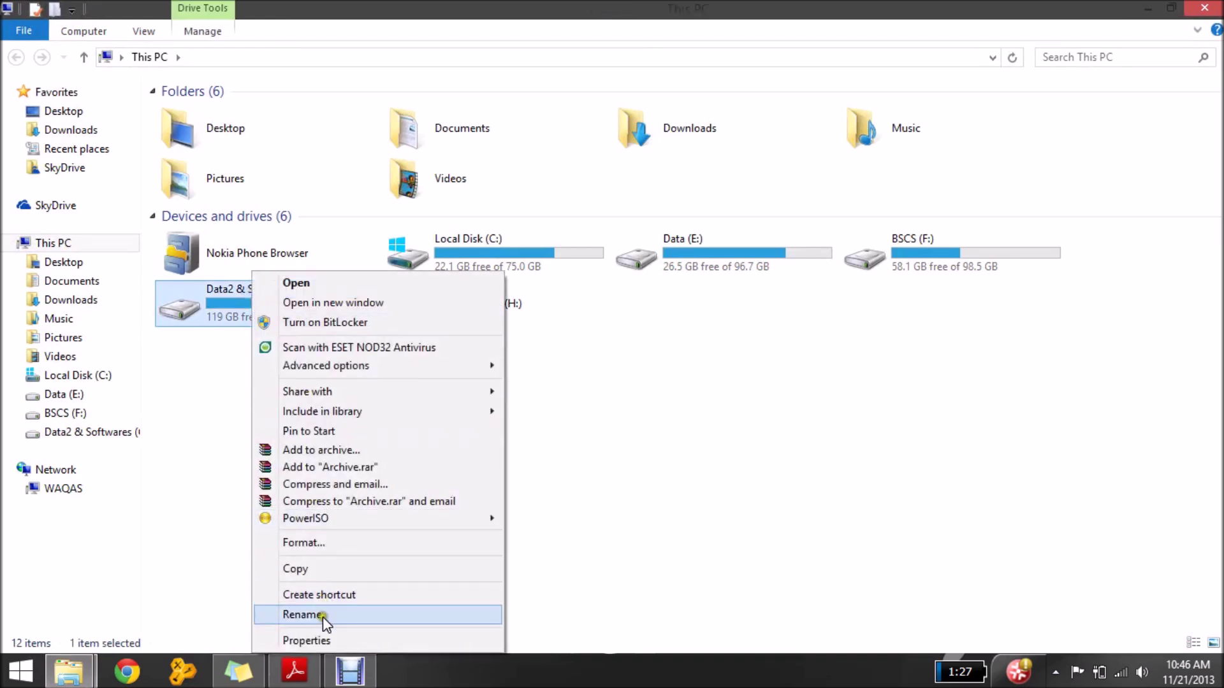
{"action": "left_click", "coordinate": [327, 639]}
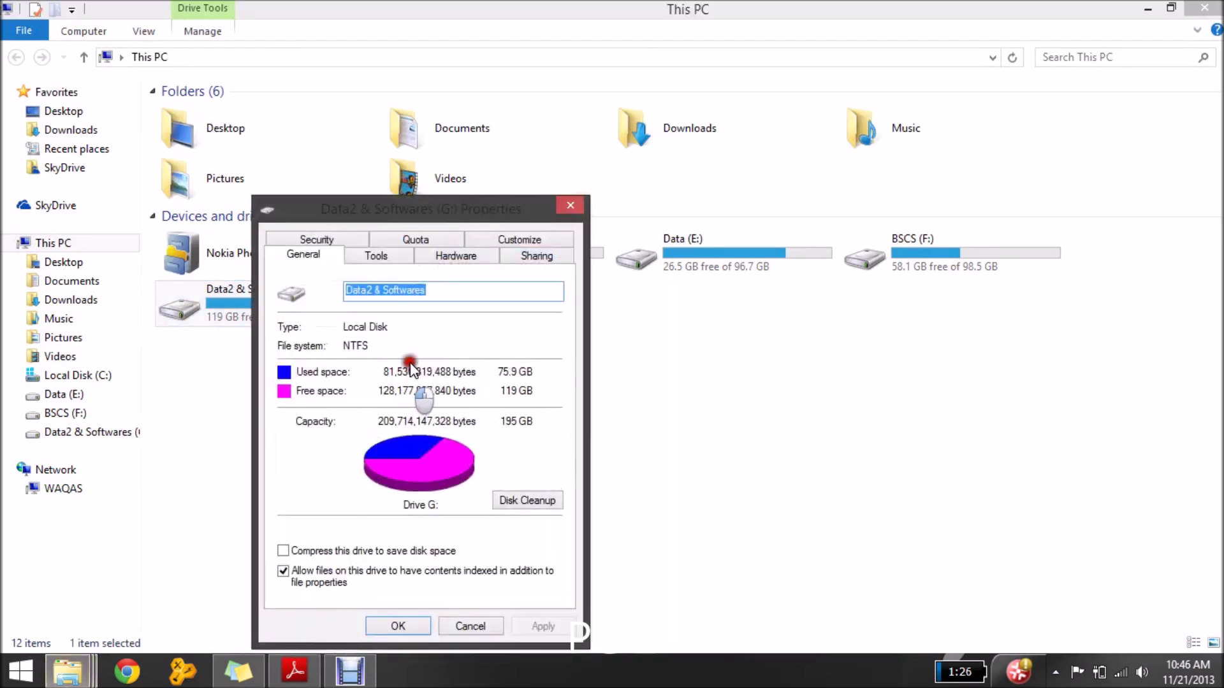
{"action": "left_click", "coordinate": [526, 255]}
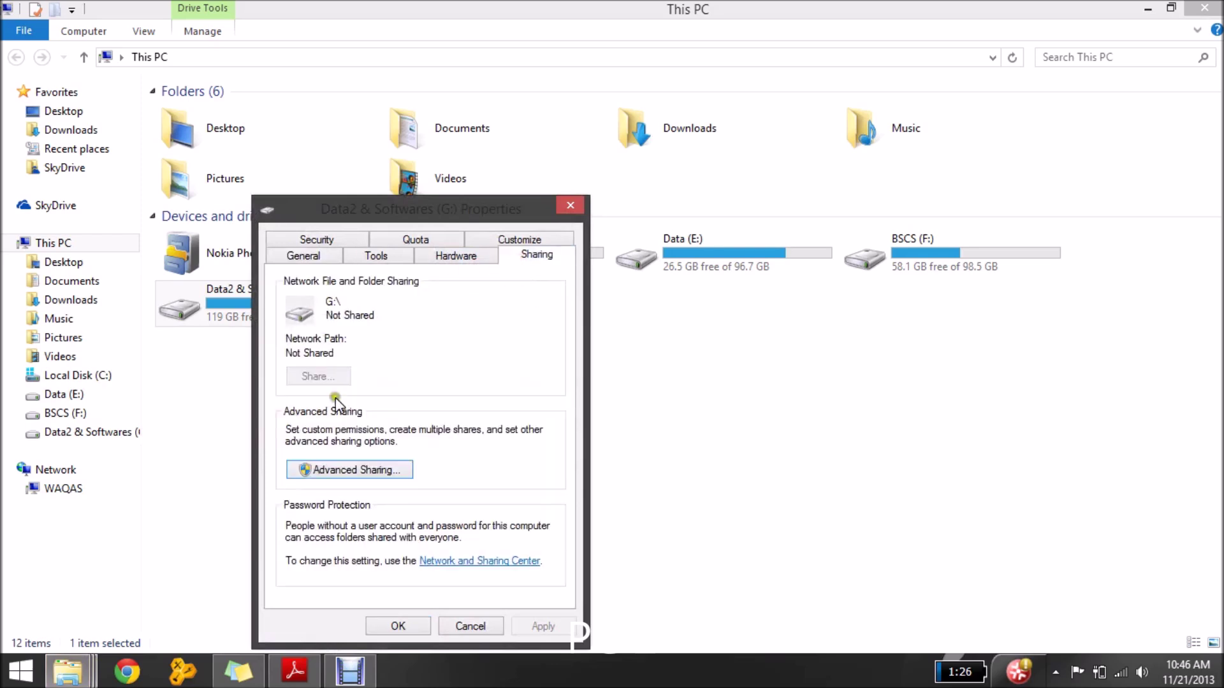
{"action": "left_click", "coordinate": [341, 470]}
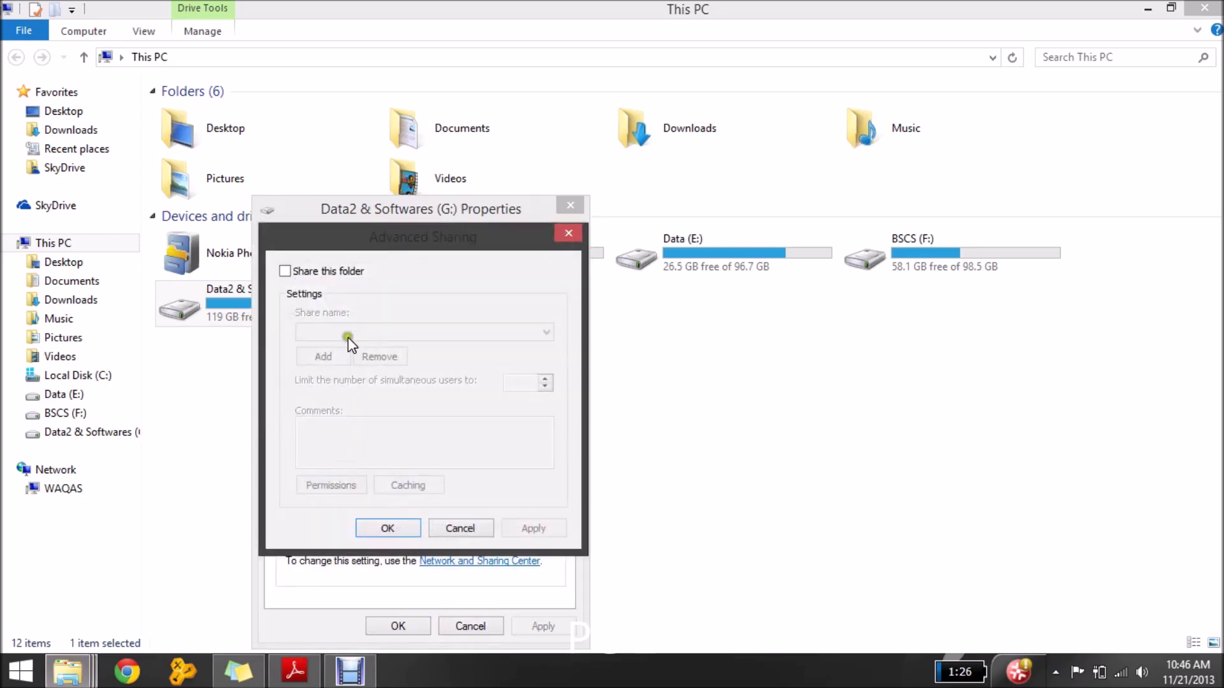
{"action": "left_click", "coordinate": [338, 270]}
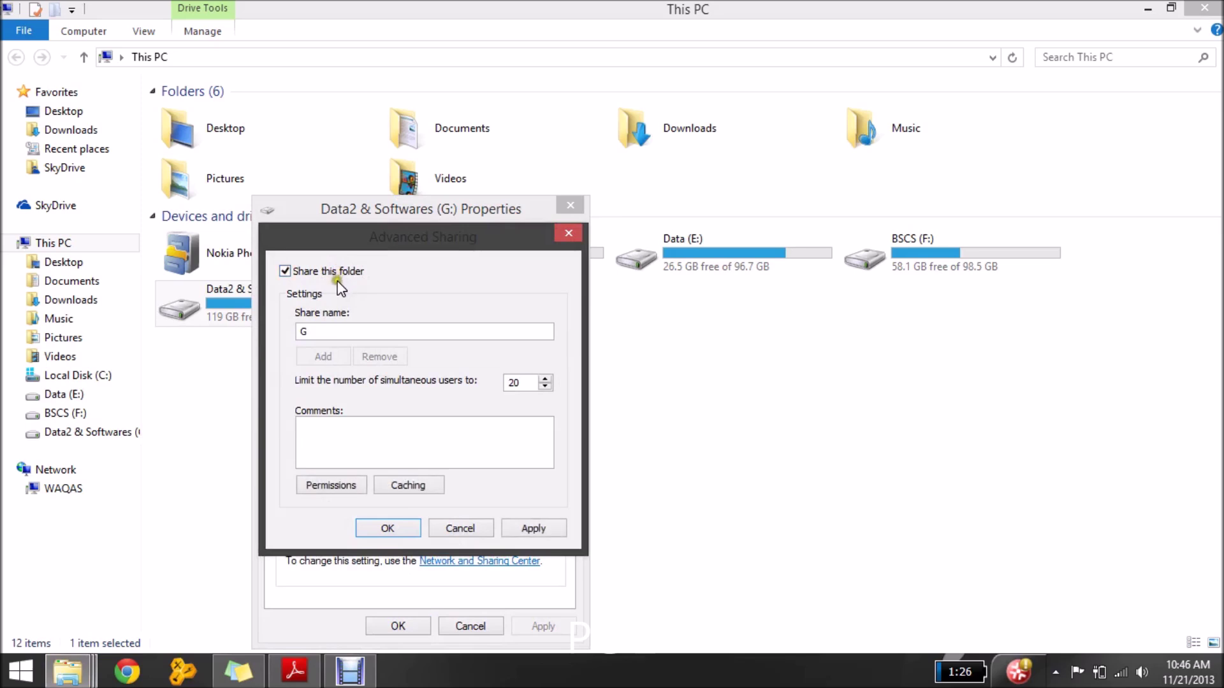
{"action": "left_click", "coordinate": [361, 491]}
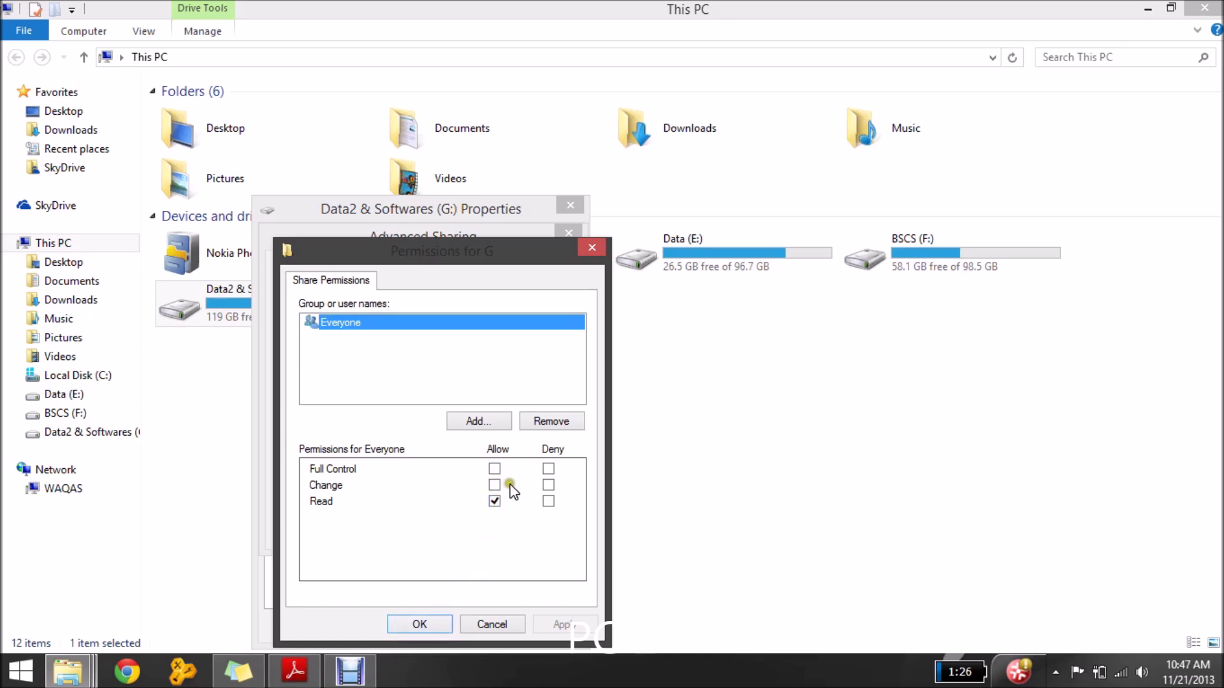
{"action": "left_click", "coordinate": [435, 621]}
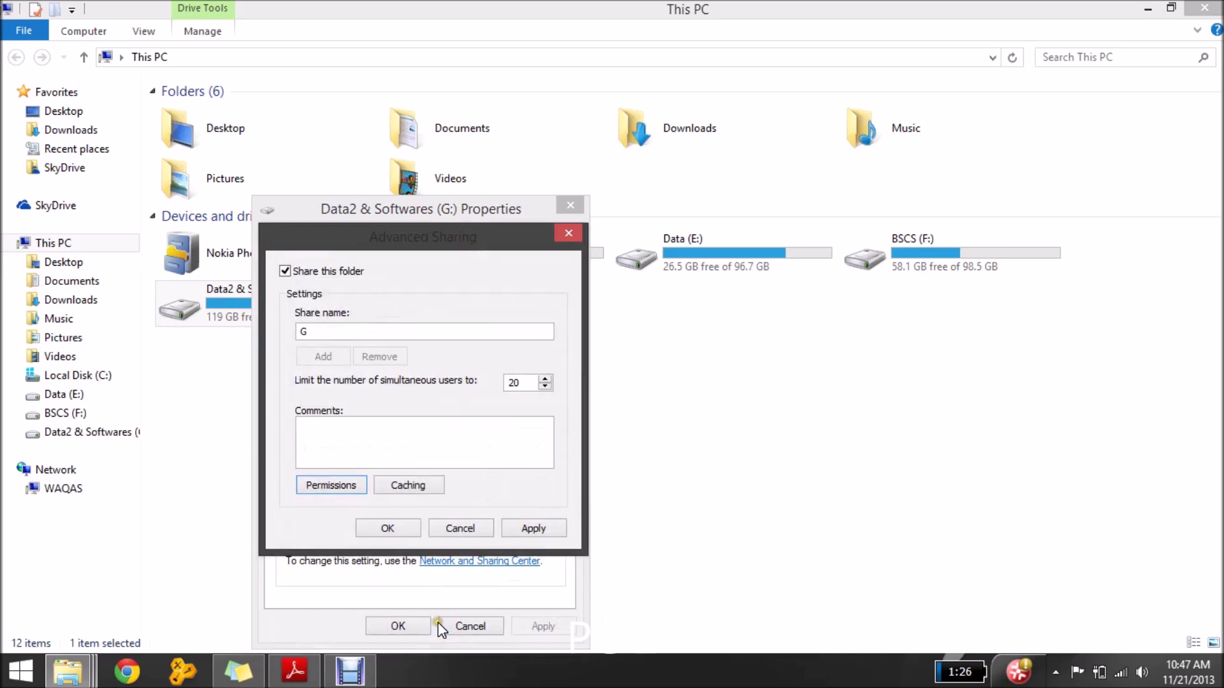
{"action": "left_click", "coordinate": [415, 533]}
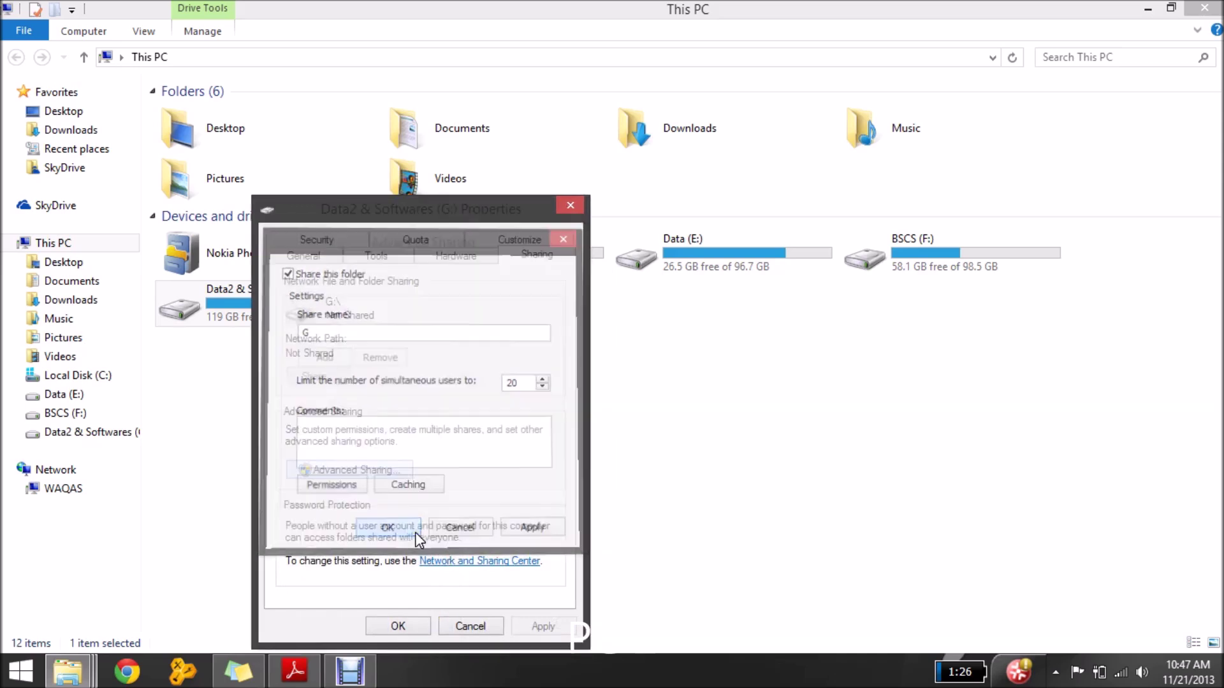
Step: Review drive G's security permissions for Authenticated Users and Everyone, then begin editing them
{"action": "left_click", "coordinate": [335, 238]}
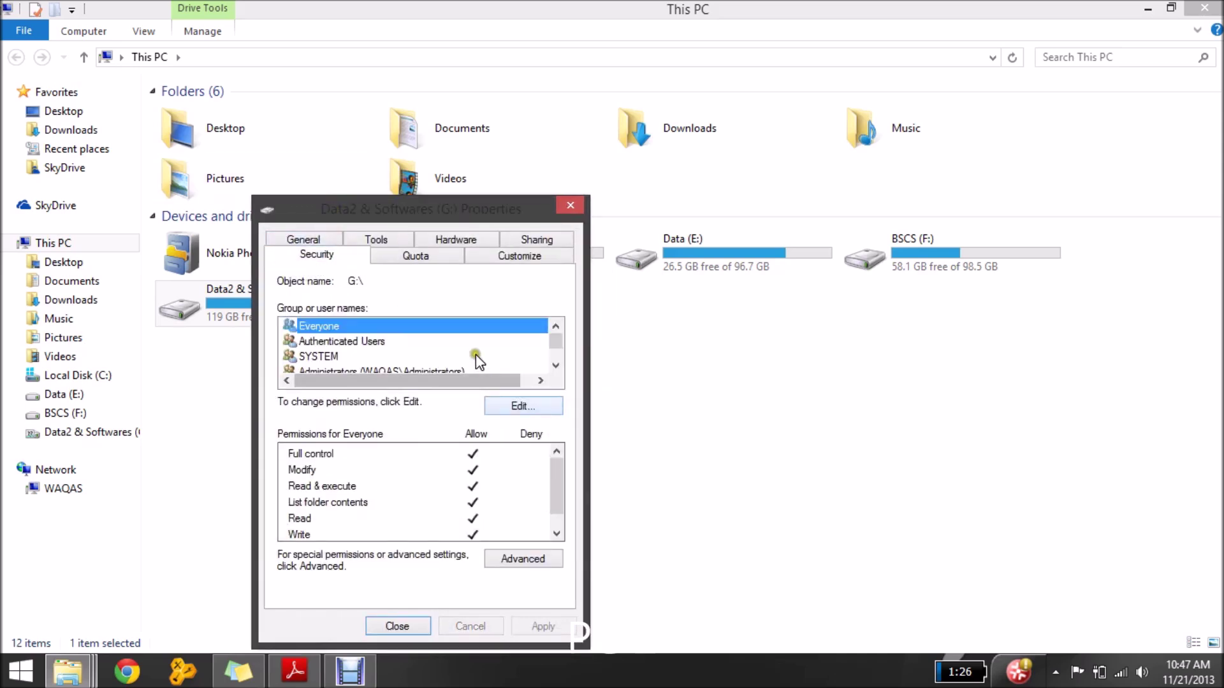
{"action": "left_click", "coordinate": [326, 340]}
{"action": "left_click", "coordinate": [340, 326]}
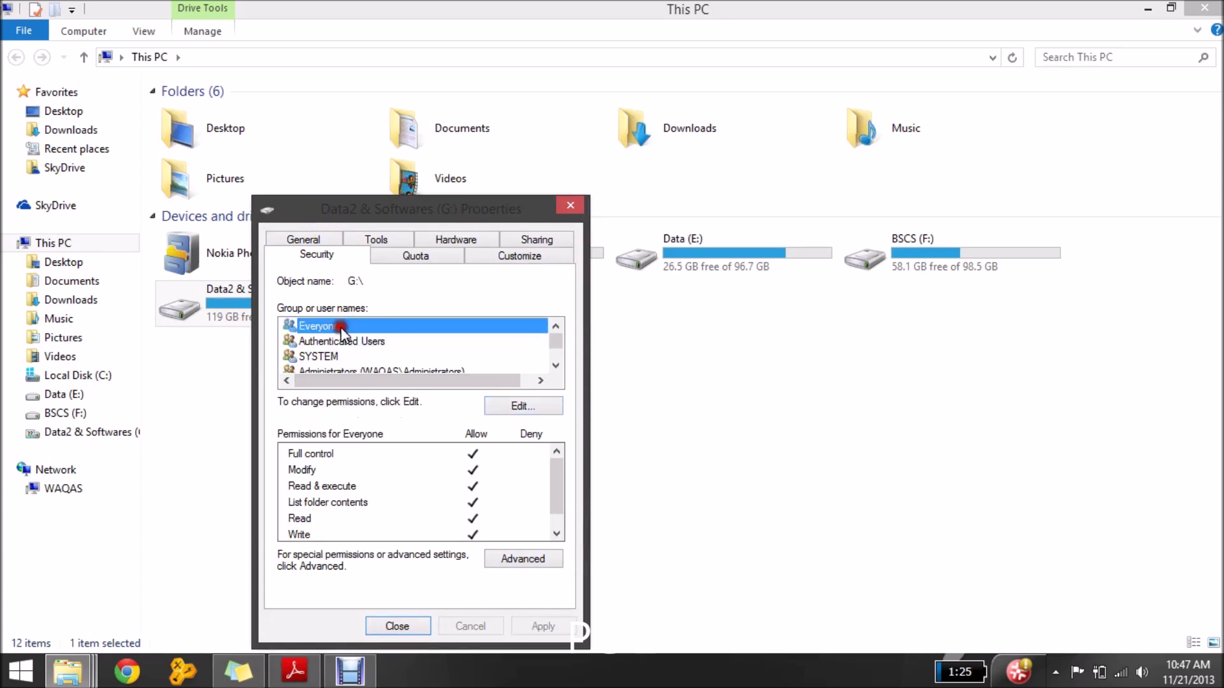
{"action": "left_click", "coordinate": [514, 408]}
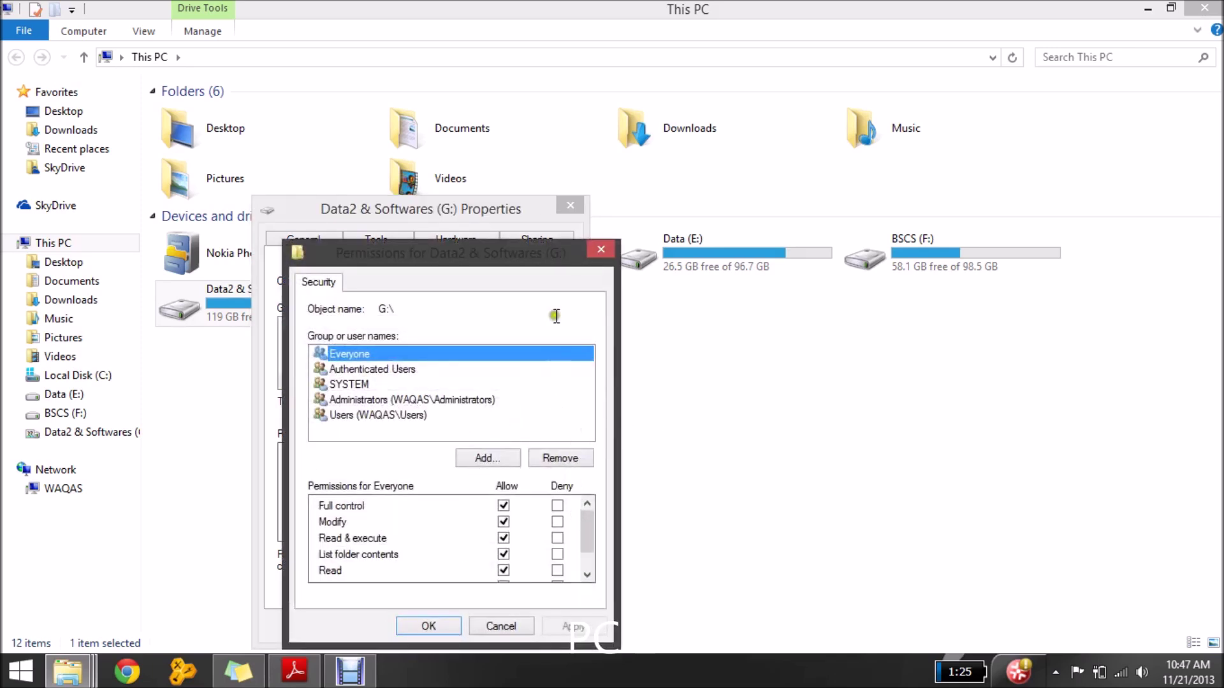
{"action": "left_click_drag", "start_coordinate": [546, 261], "coordinate": [513, 158]}
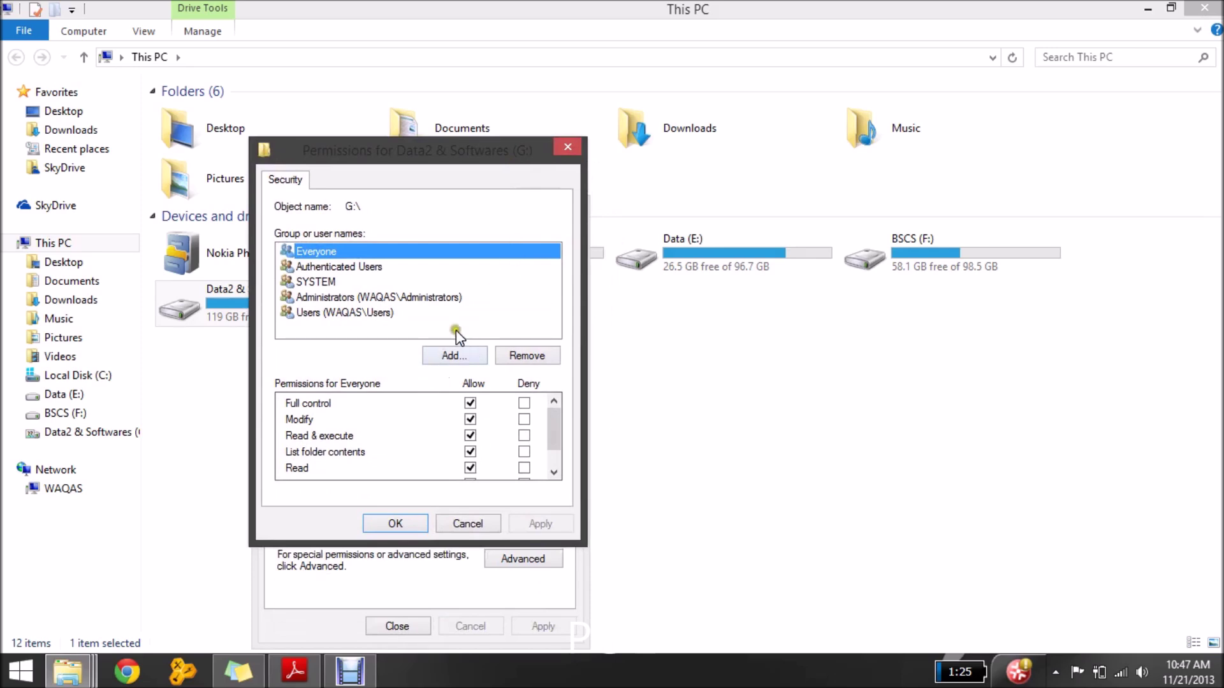
Step: Search all users and groups and select Everyone to add to drive G's permissions
{"action": "left_click", "coordinate": [453, 350]}
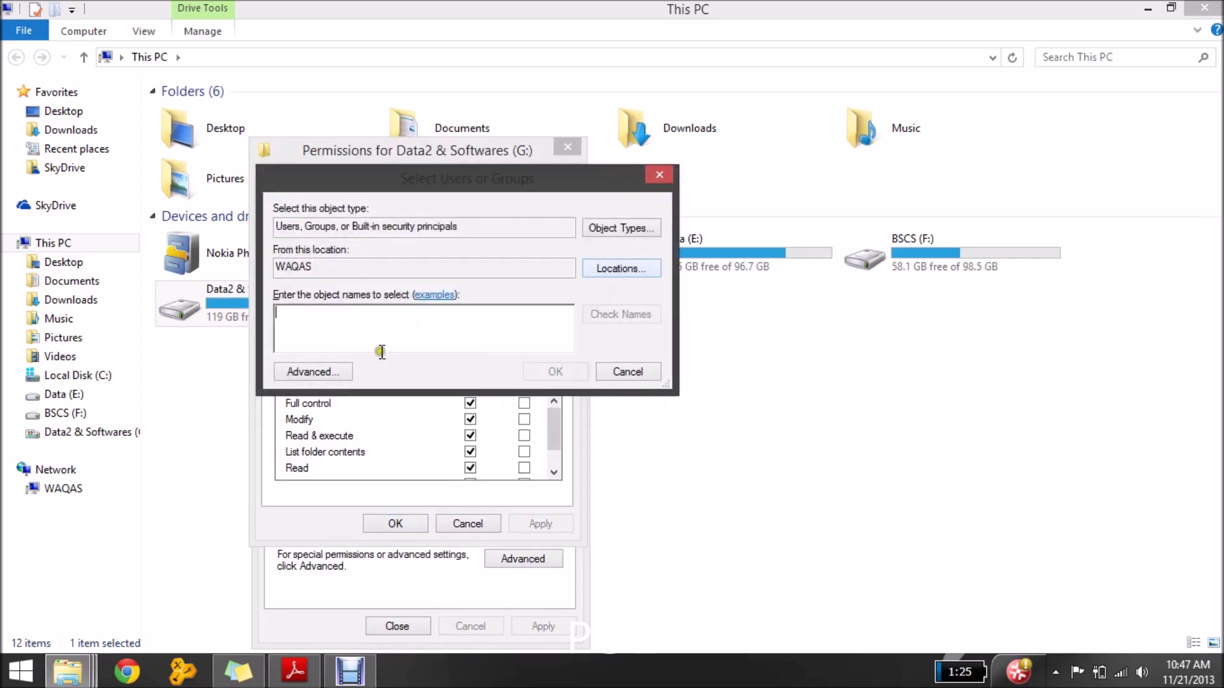
{"action": "left_click", "coordinate": [342, 372]}
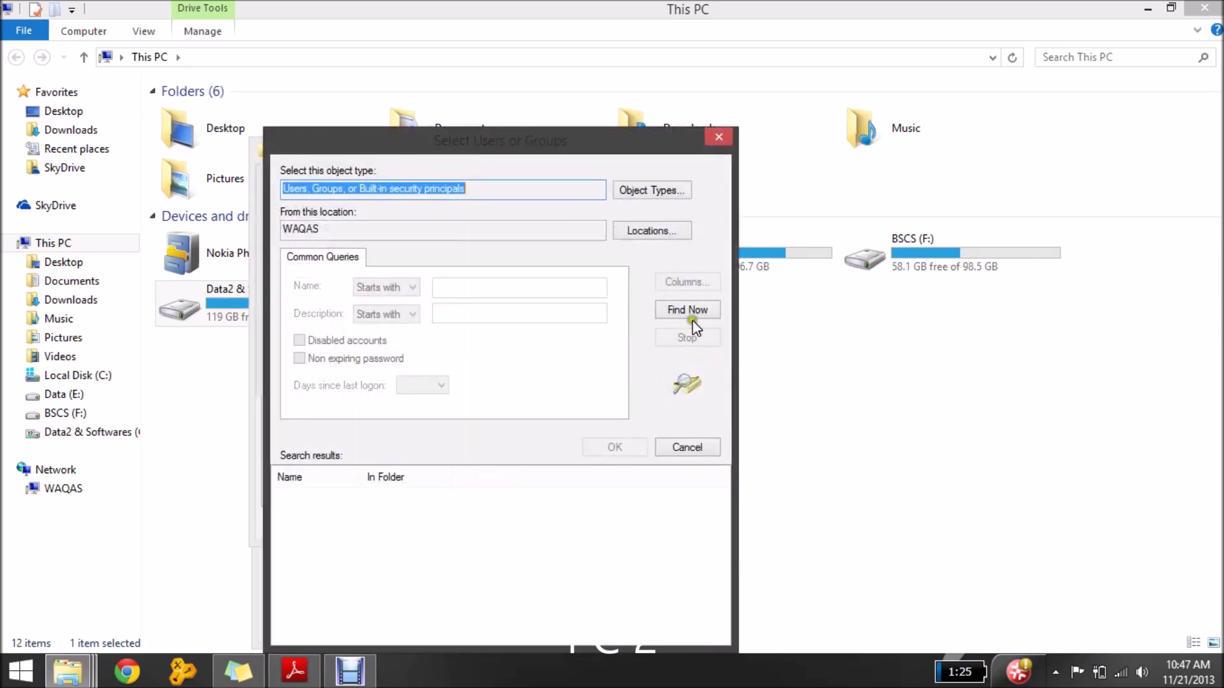
{"action": "left_click", "coordinate": [695, 309]}
{"action": "scroll", "coordinate": [395, 474], "scroll_direction": "down", "scroll_amount": 5}
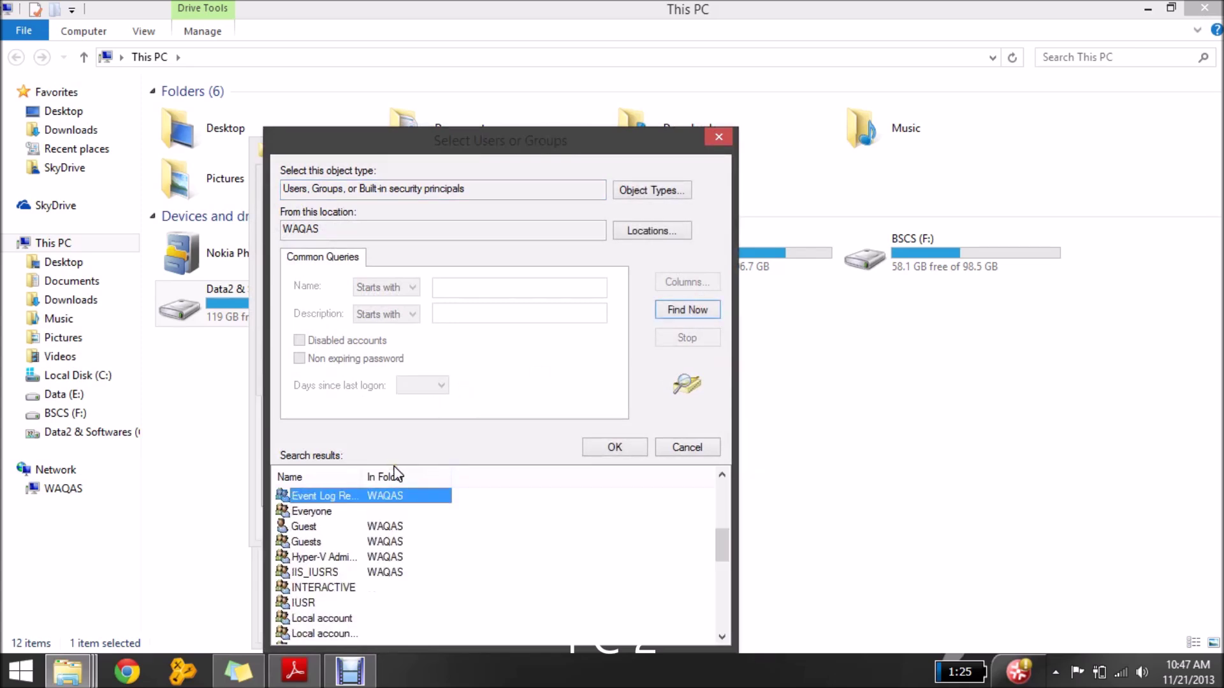
{"action": "key", "text": "Down"}
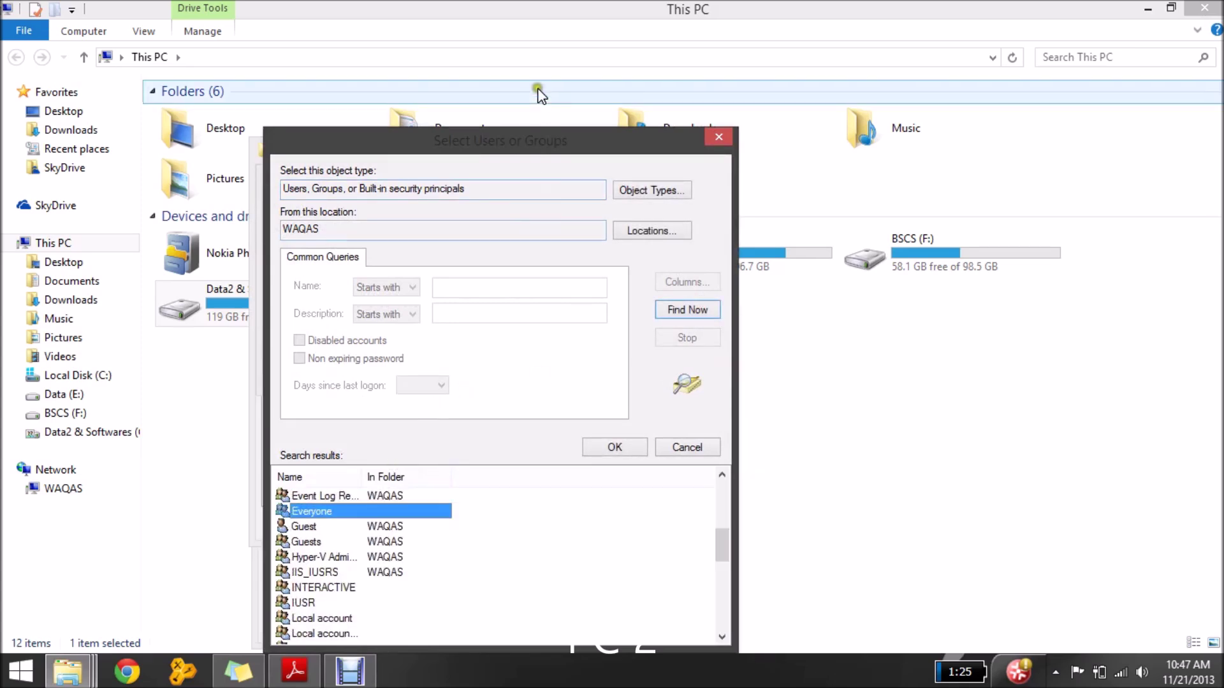
{"action": "left_click_drag", "start_coordinate": [539, 147], "coordinate": [528, 107]}
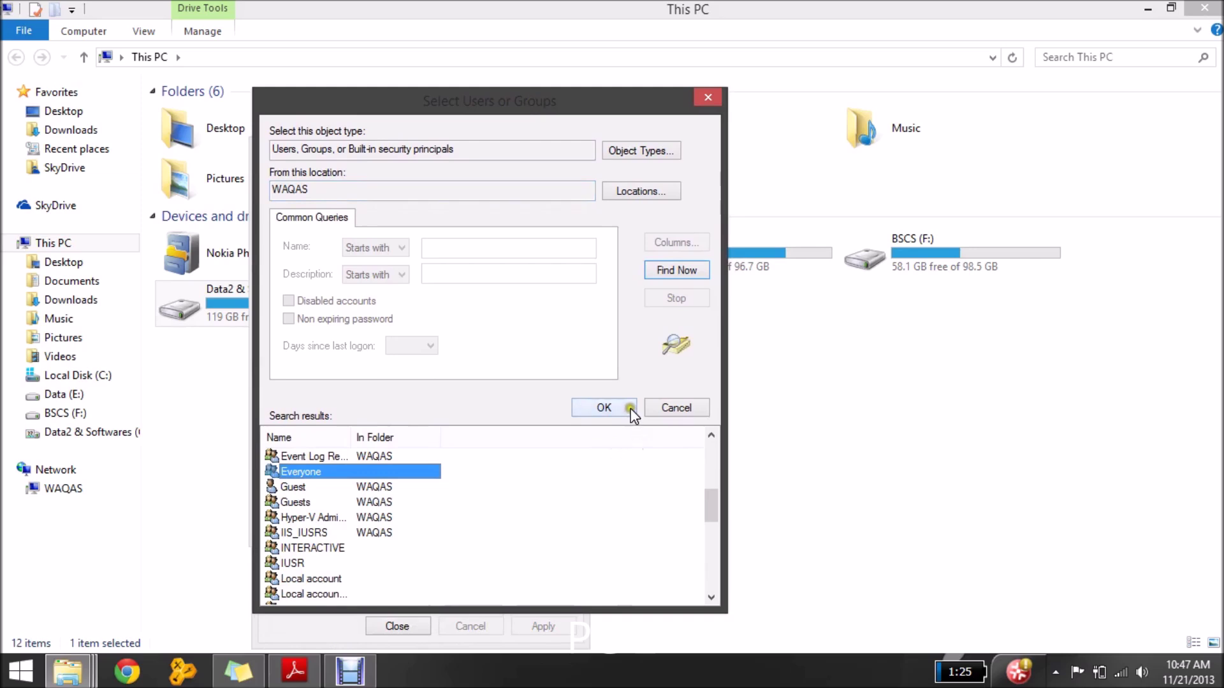
{"action": "left_click", "coordinate": [630, 411]}
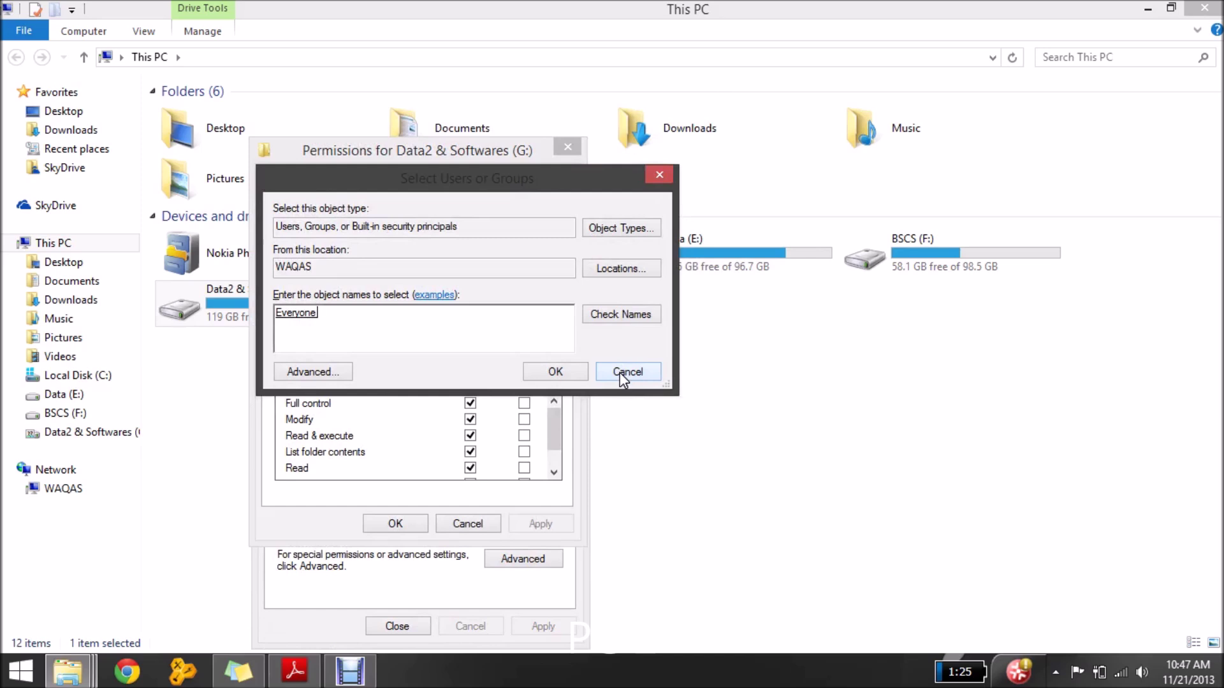
Step: Cancel the user selection and close the Permissions and G: drive Properties windows
{"action": "left_click", "coordinate": [619, 373]}
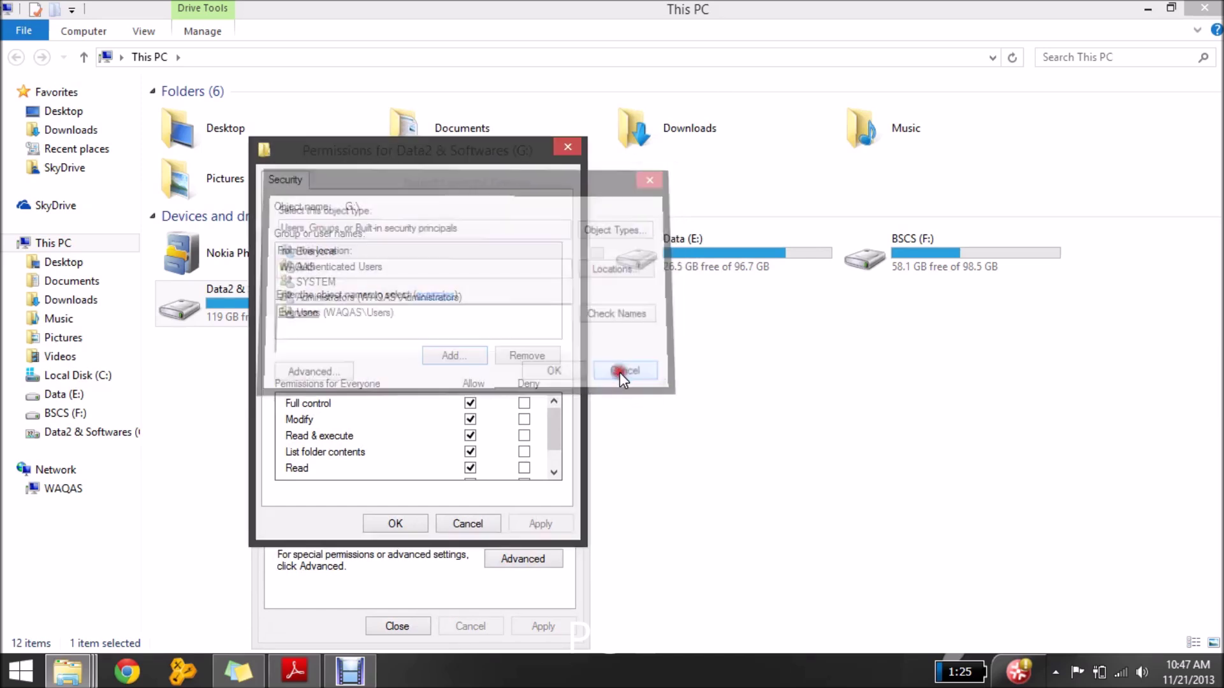
{"action": "left_click", "coordinate": [567, 149]}
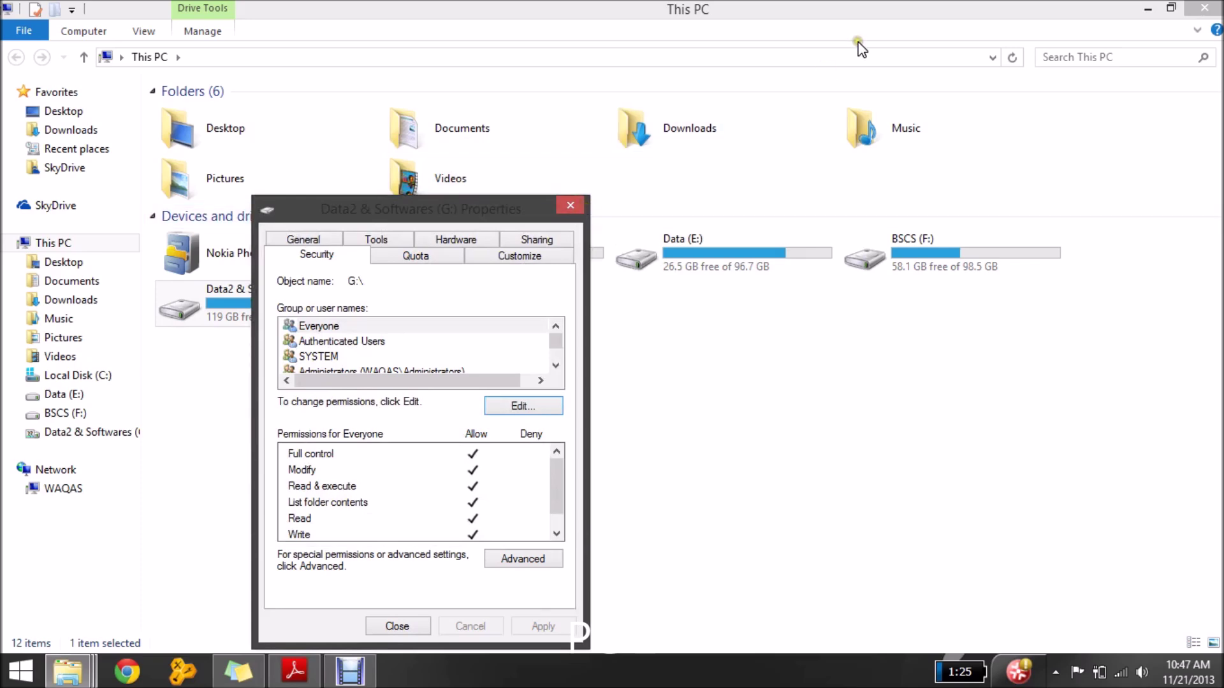
{"action": "left_click", "coordinate": [564, 207]}
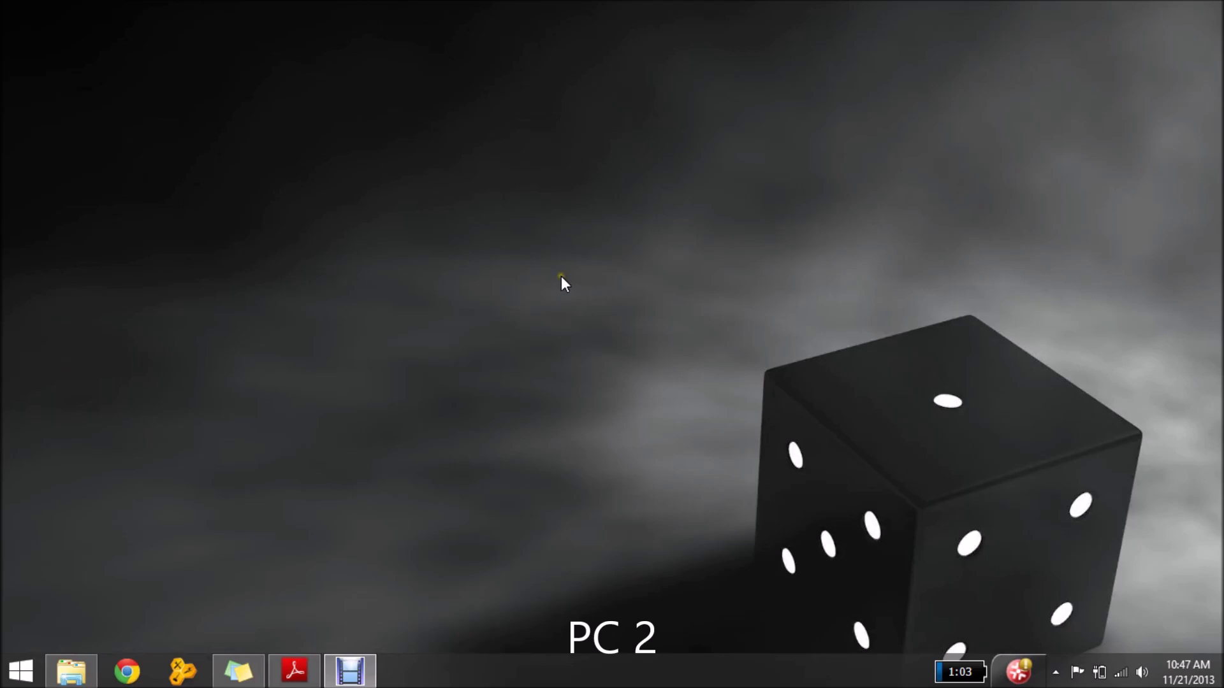
Step: Open Control Panel from the Settings charm, maximize it, and reach Network and Sharing Center's advanced sharing settings
{"action": "key", "text": "super+c"}
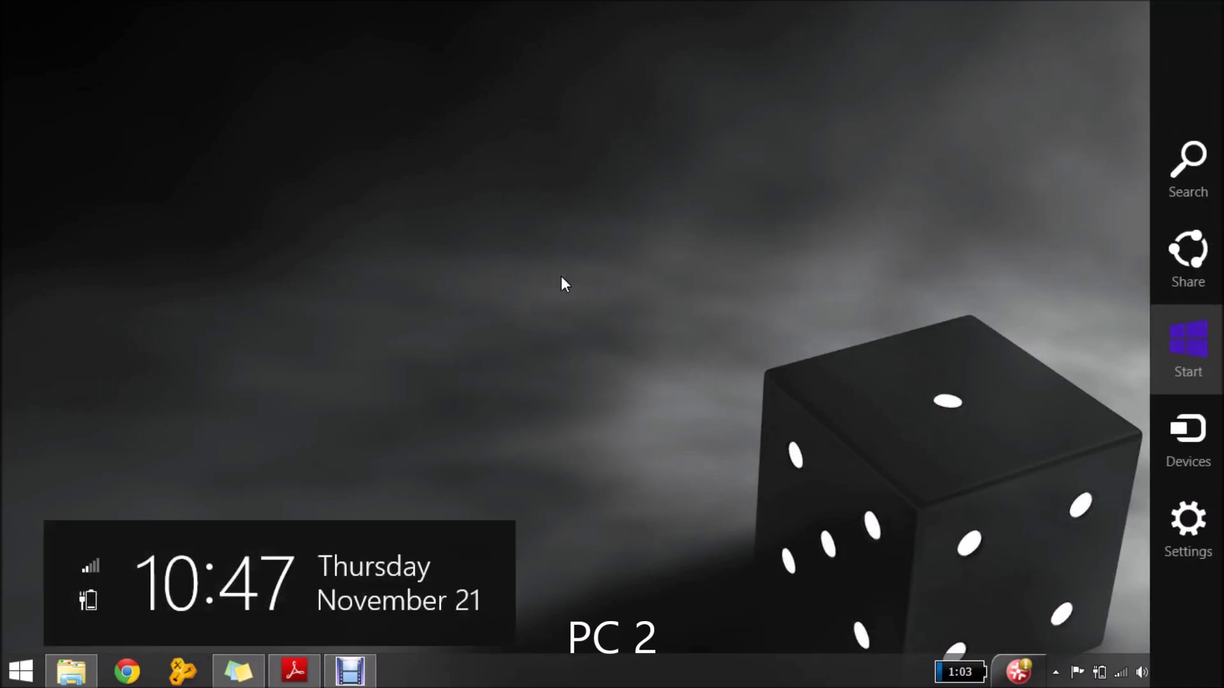
{"action": "key", "text": "Down"}
{"action": "key", "text": "Down"}
{"action": "key", "text": "Return"}
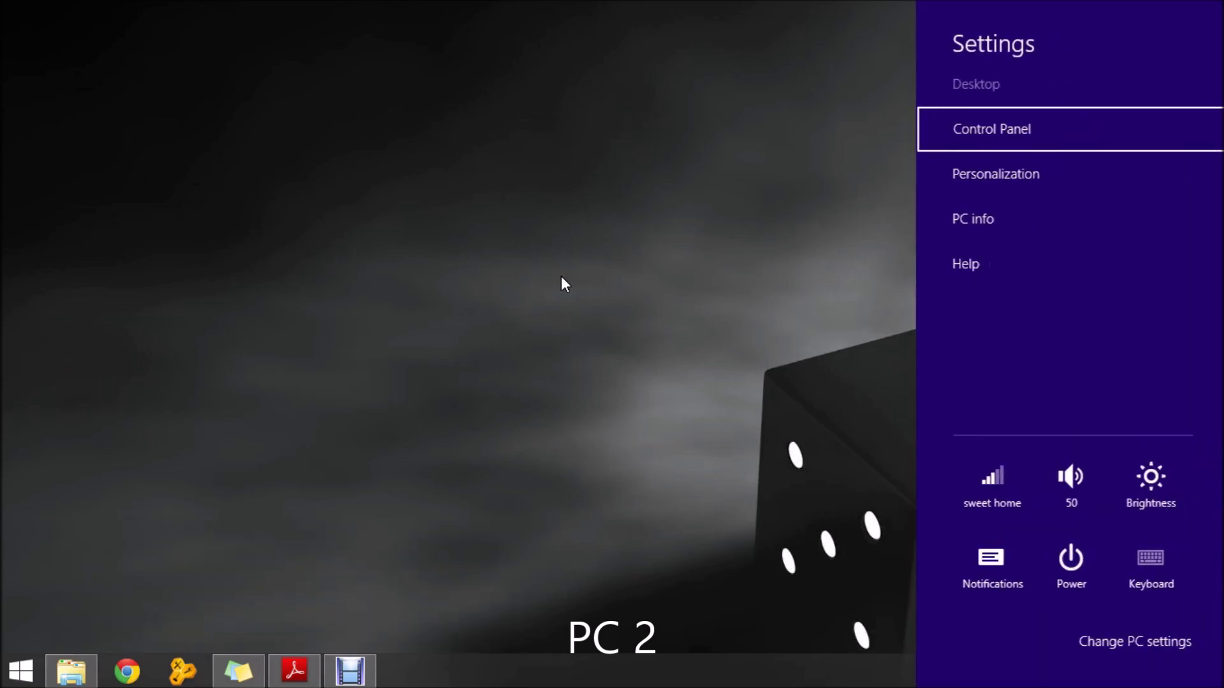
{"action": "key", "text": "Return"}
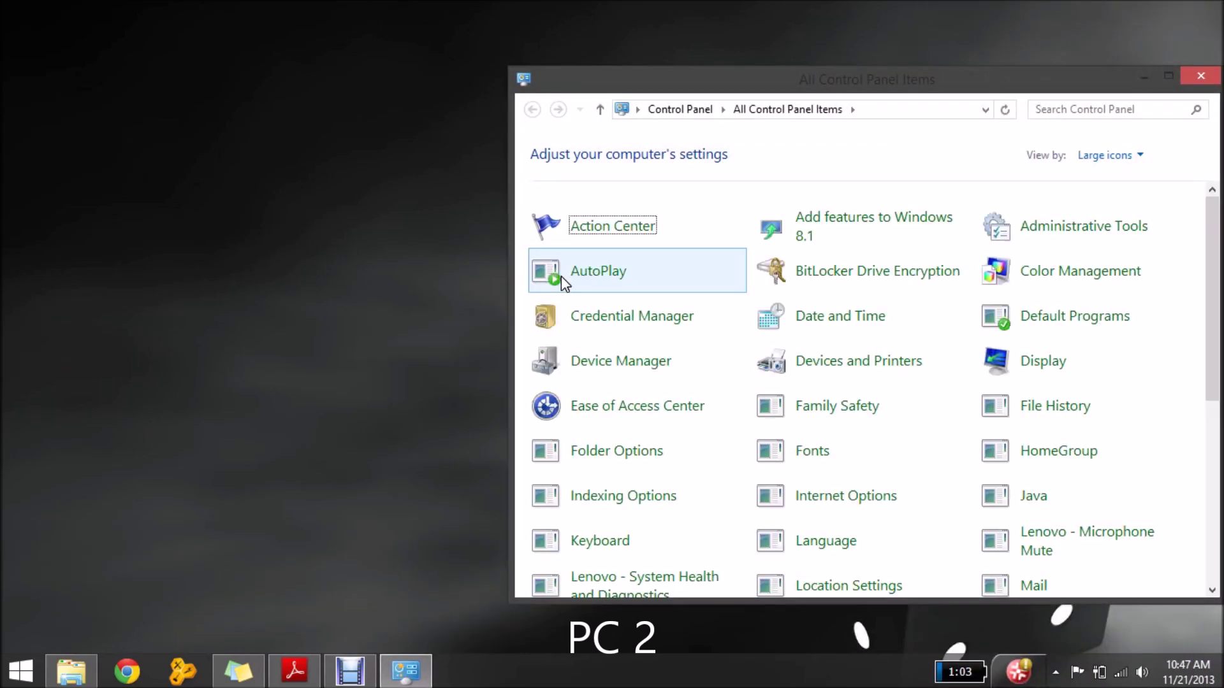
{"action": "double_click", "coordinate": [679, 77]}
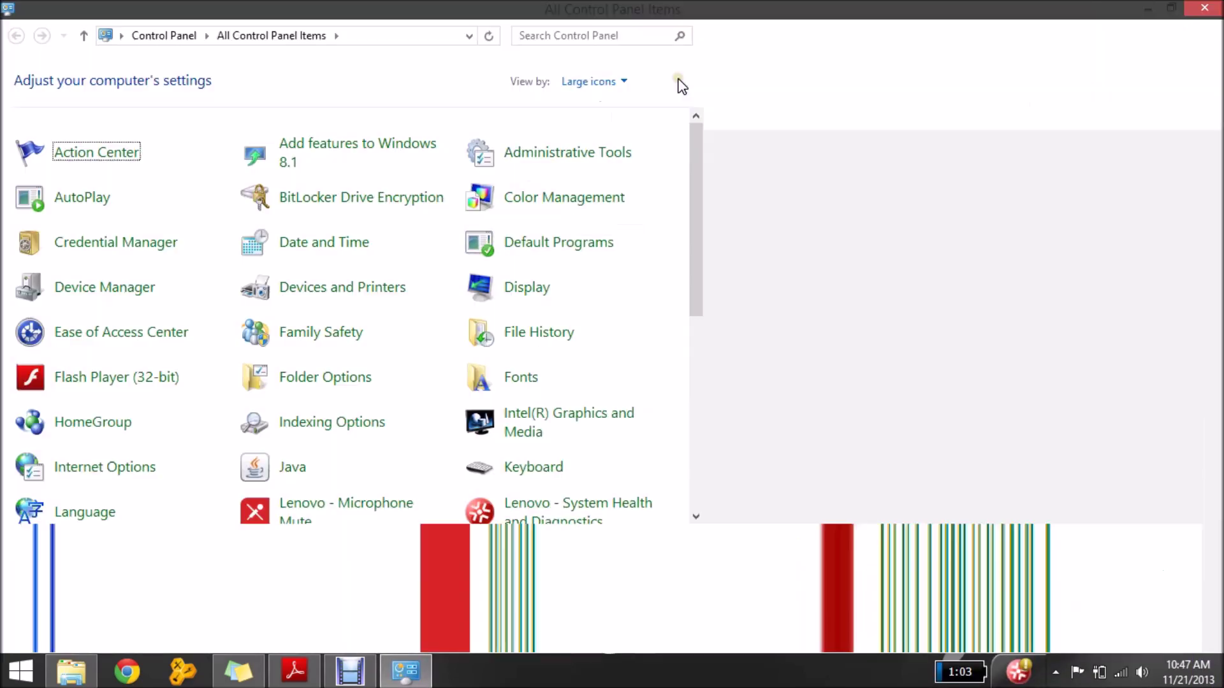
{"action": "key", "text": "n"}
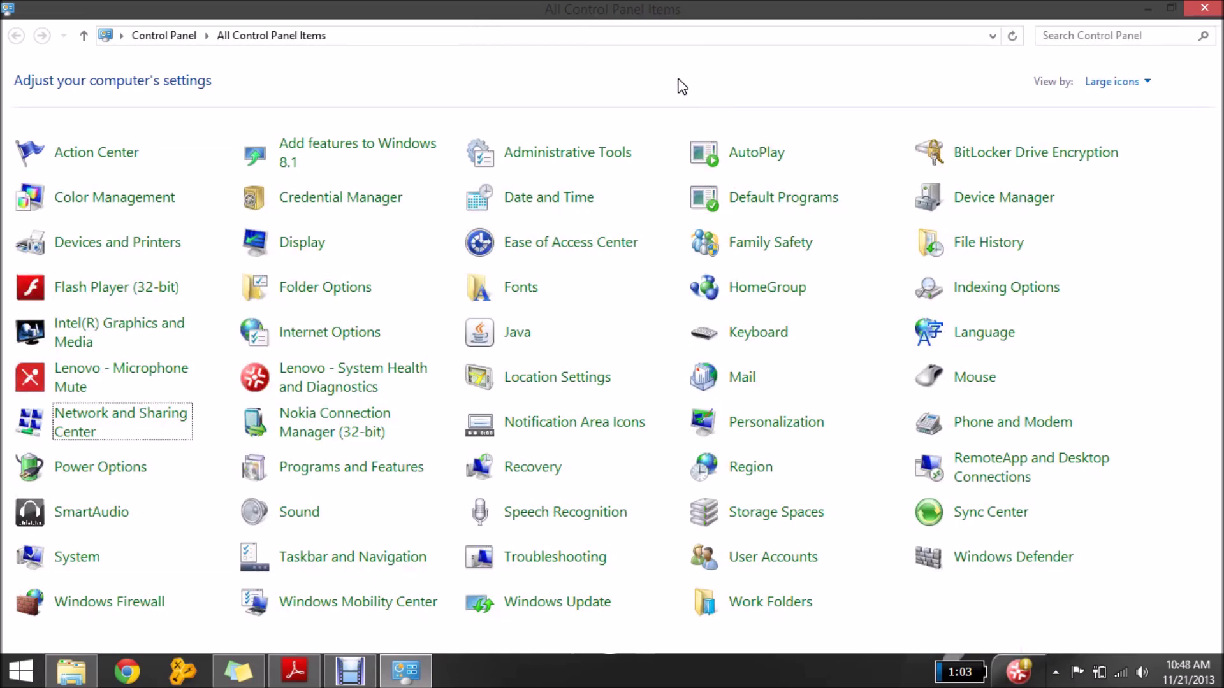
{"action": "key", "text": "Return"}
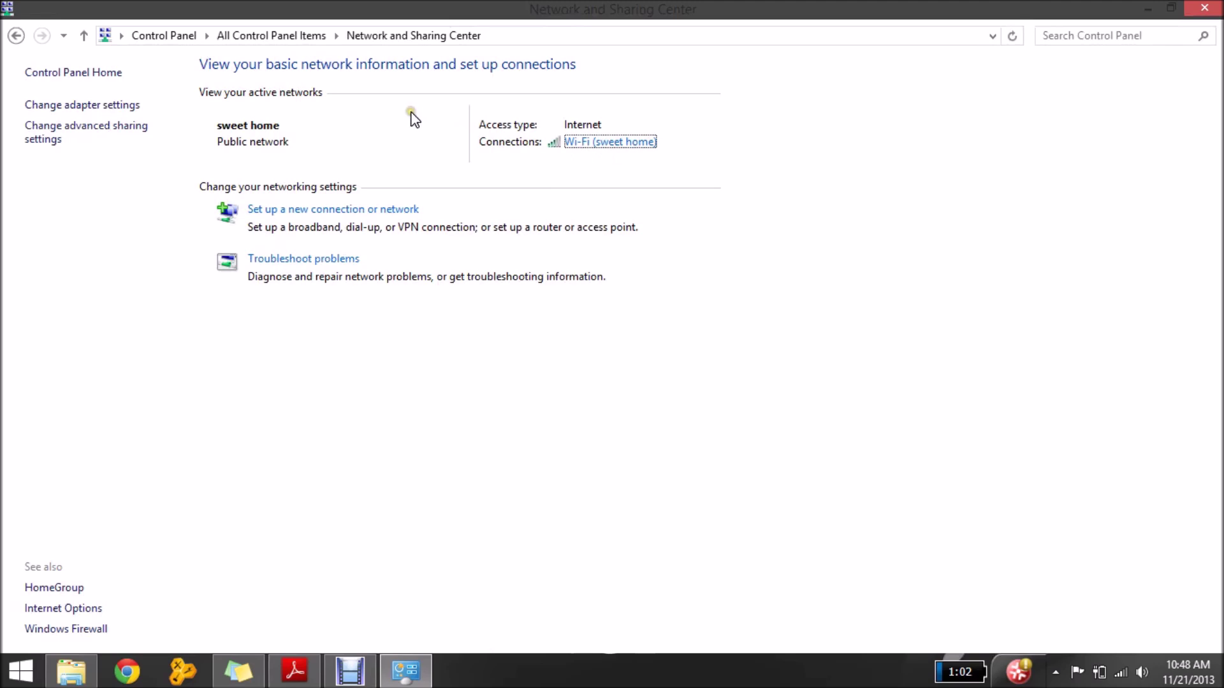
{"action": "left_click", "coordinate": [40, 142]}
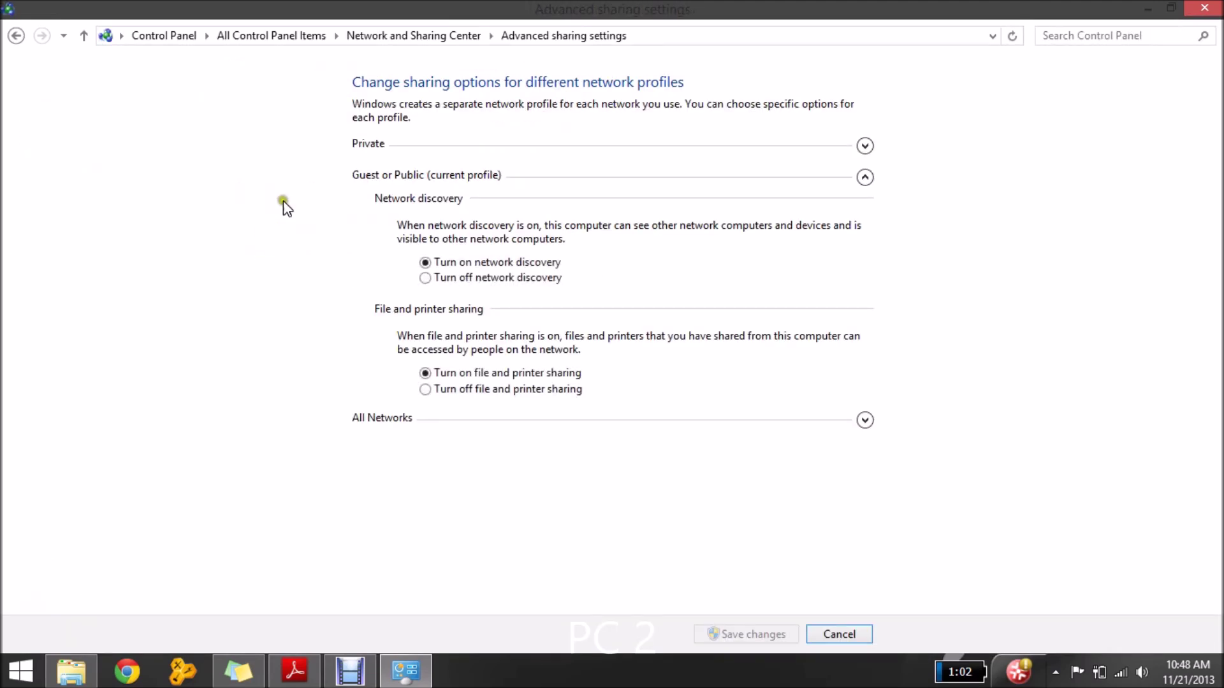
Step: Collapse Guest or Public and expand All Networks to confirm password protected sharing is off
{"action": "left_click", "coordinate": [867, 181]}
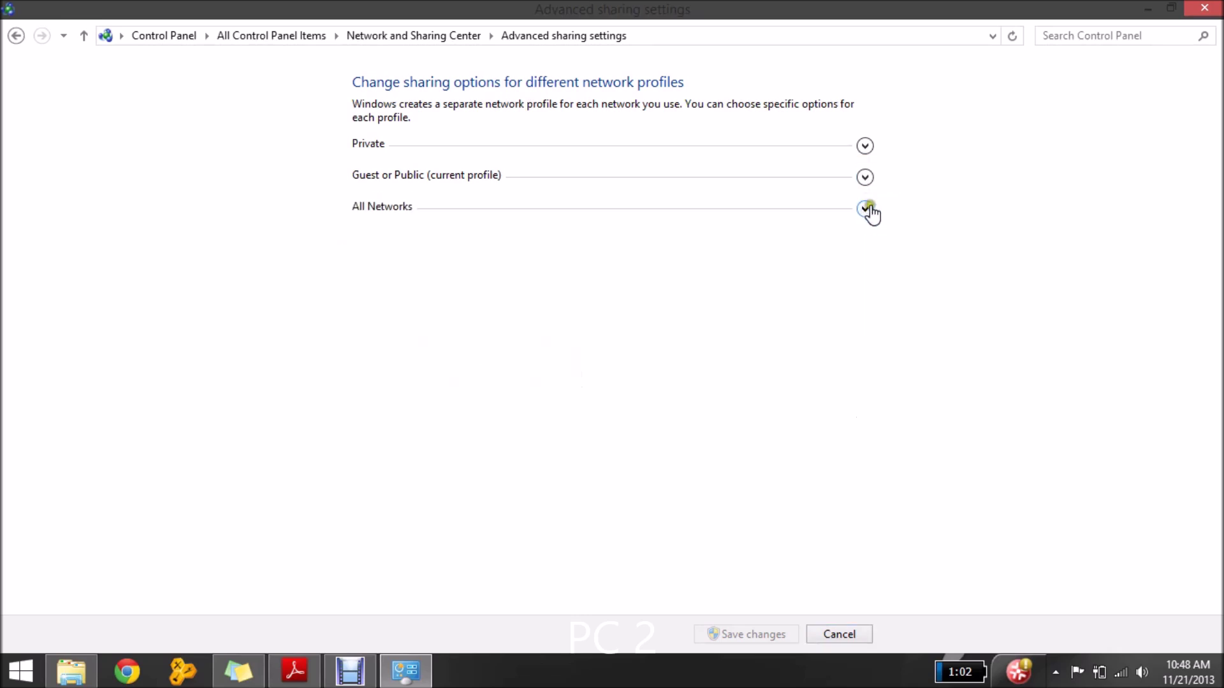
{"action": "left_click", "coordinate": [869, 212]}
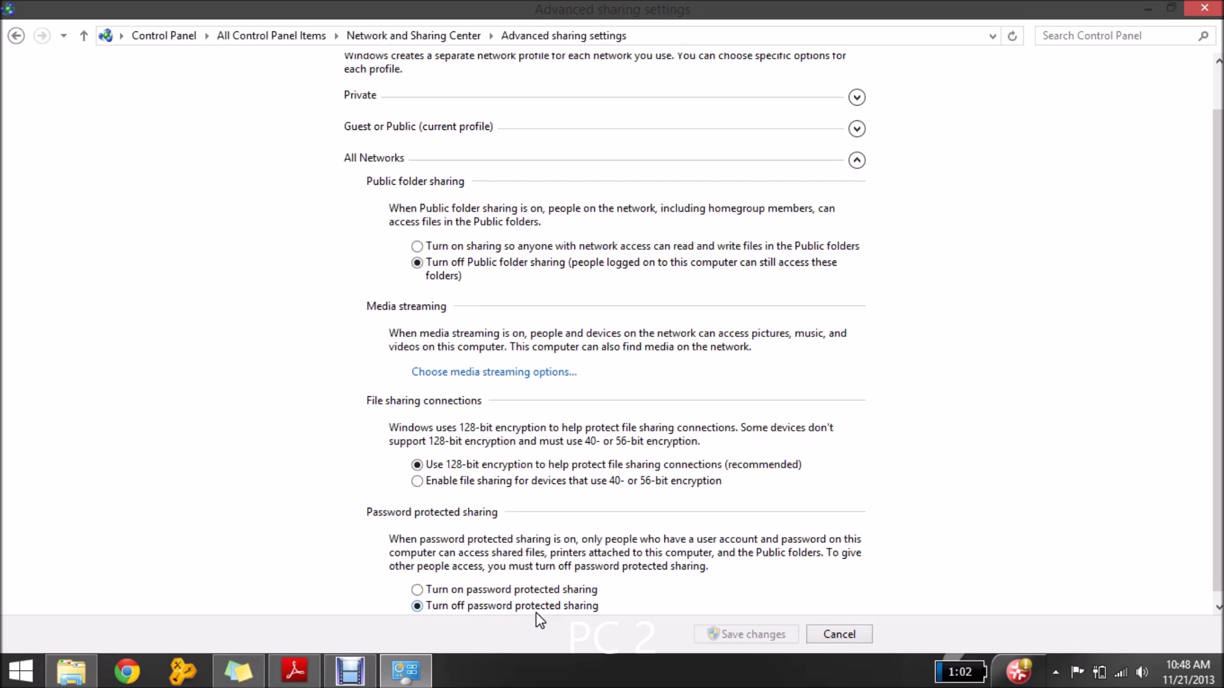
{"action": "mouse_move", "coordinate": [1221, 2]}
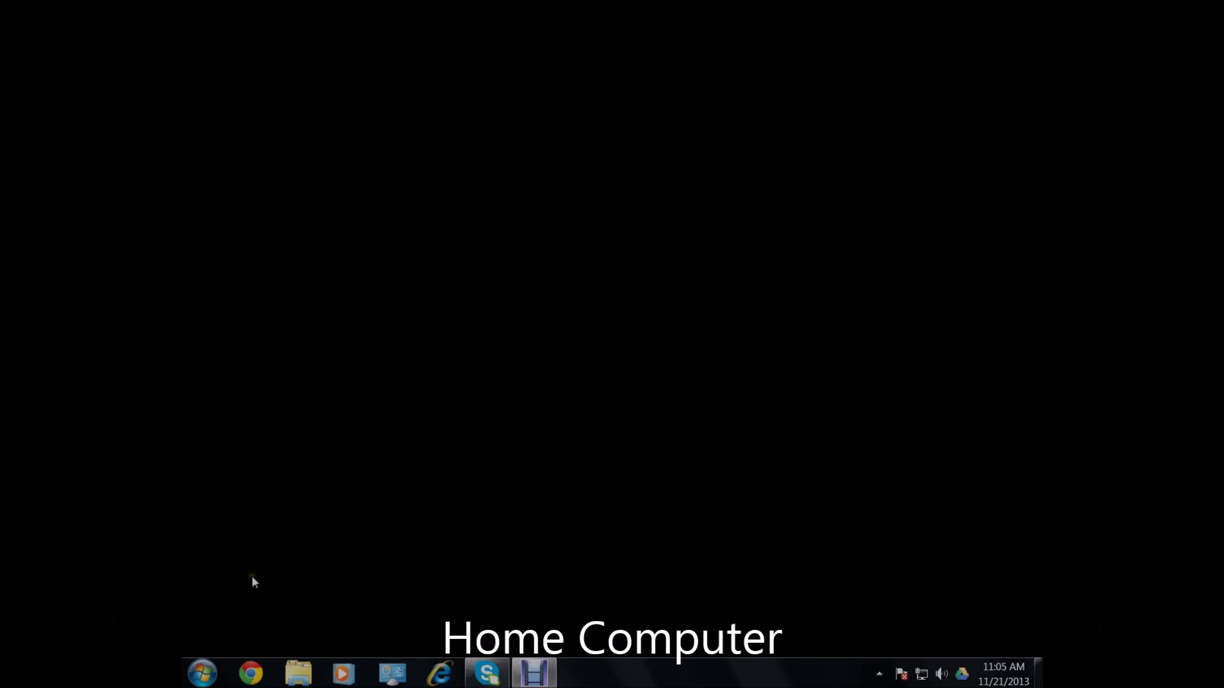
Step: Open My Computer and browse to the WAQAS network computer's shared g and Users folders
{"action": "left_click", "coordinate": [202, 674]}
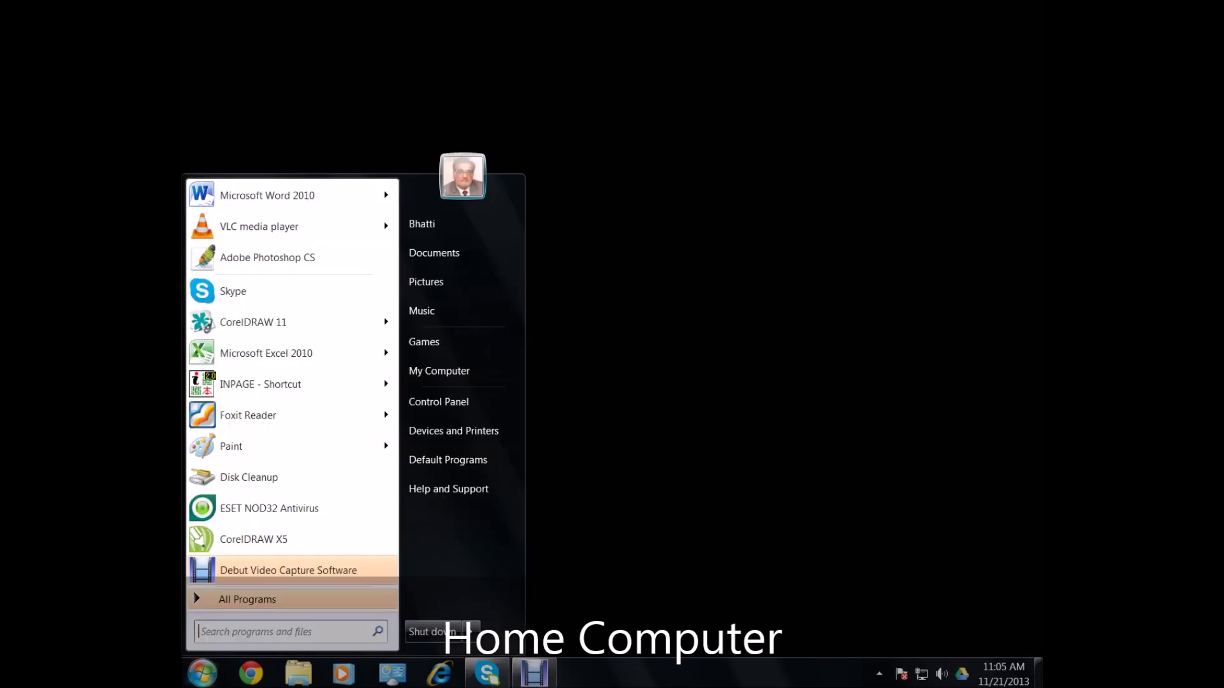
{"action": "left_click", "coordinate": [426, 377]}
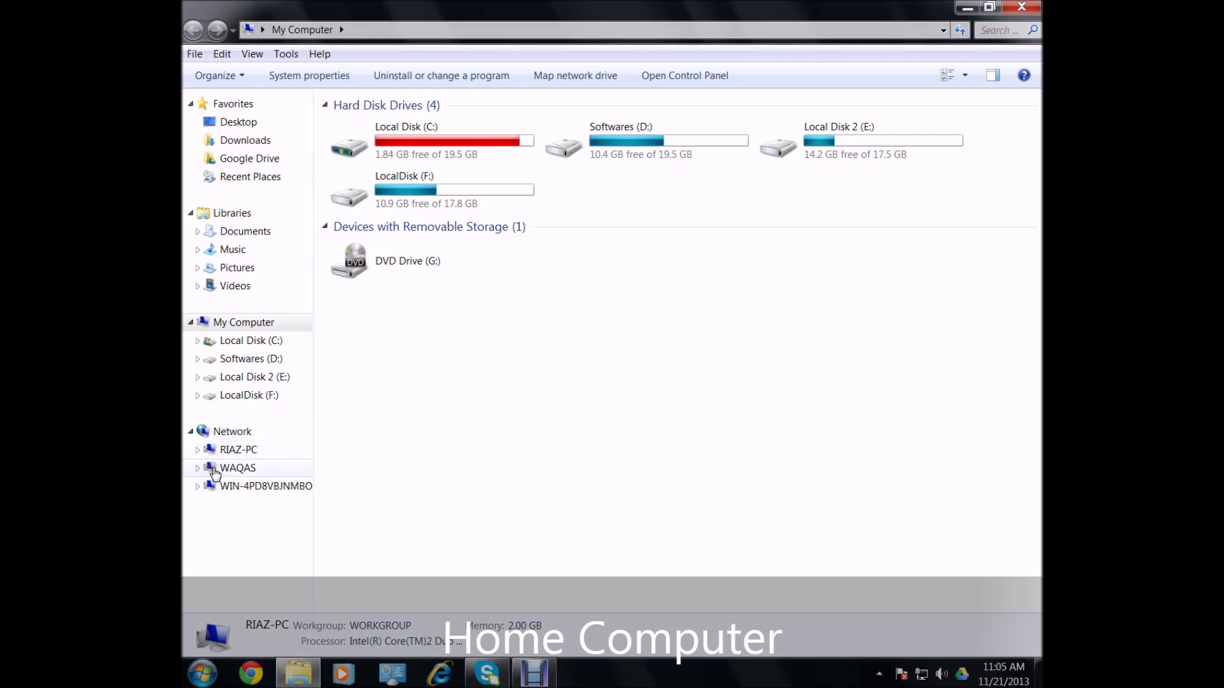
{"action": "left_click", "coordinate": [238, 471]}
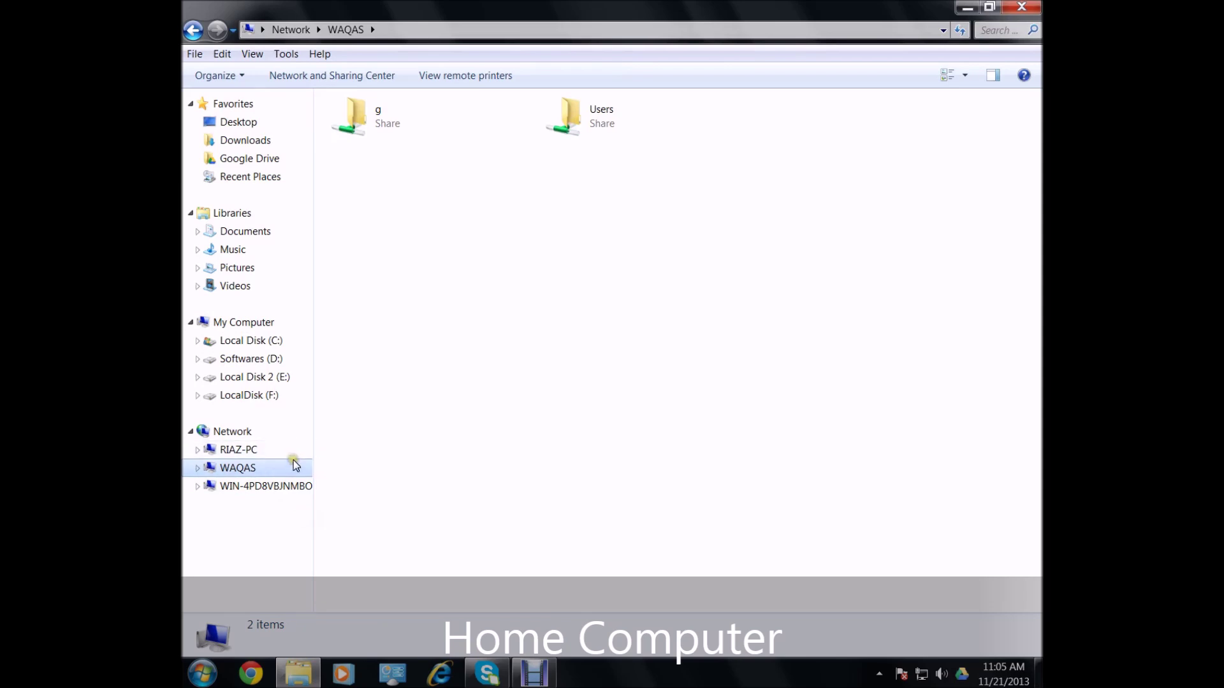
{"action": "left_click", "coordinate": [202, 675]}
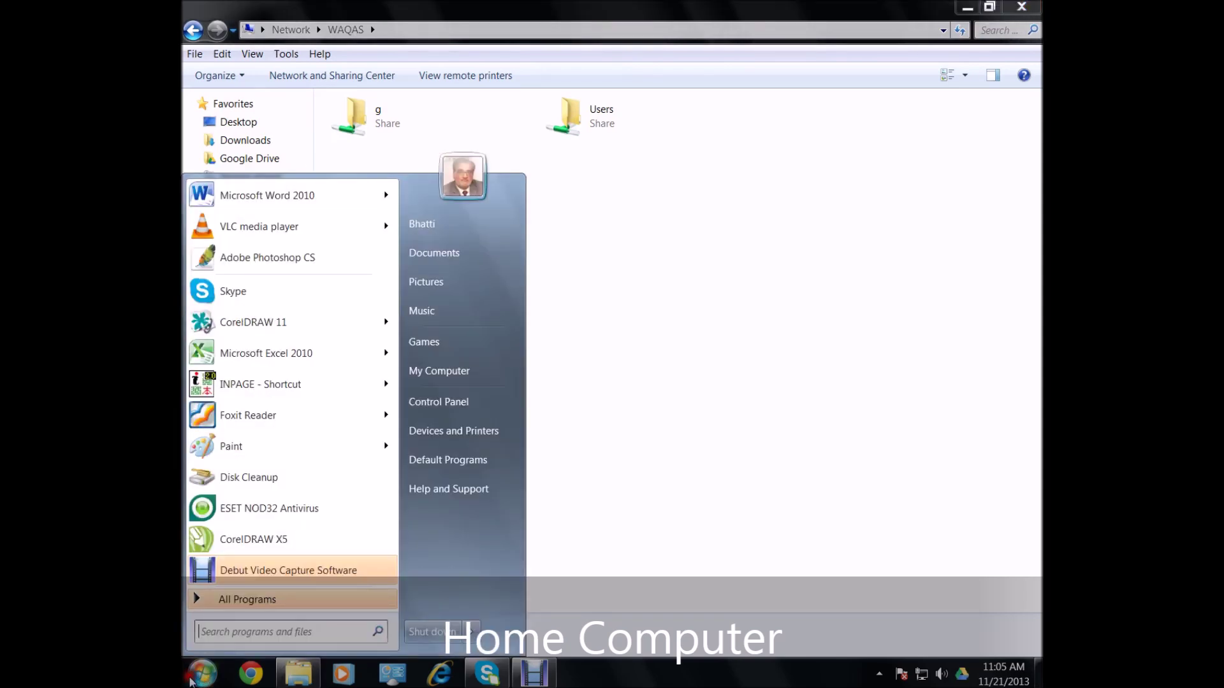
{"action": "type", "text": "\\\\"}
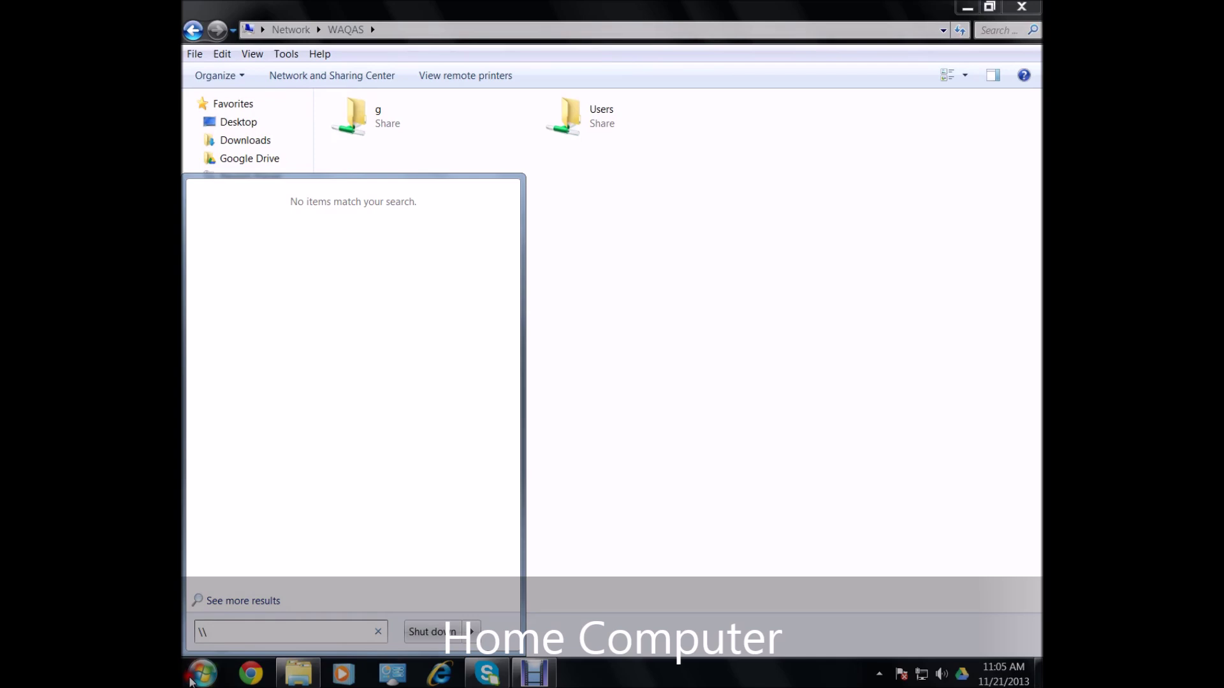
{"action": "type", "text": "xx.xx.xx.21"}
{"action": "left_click", "coordinate": [252, 635]}
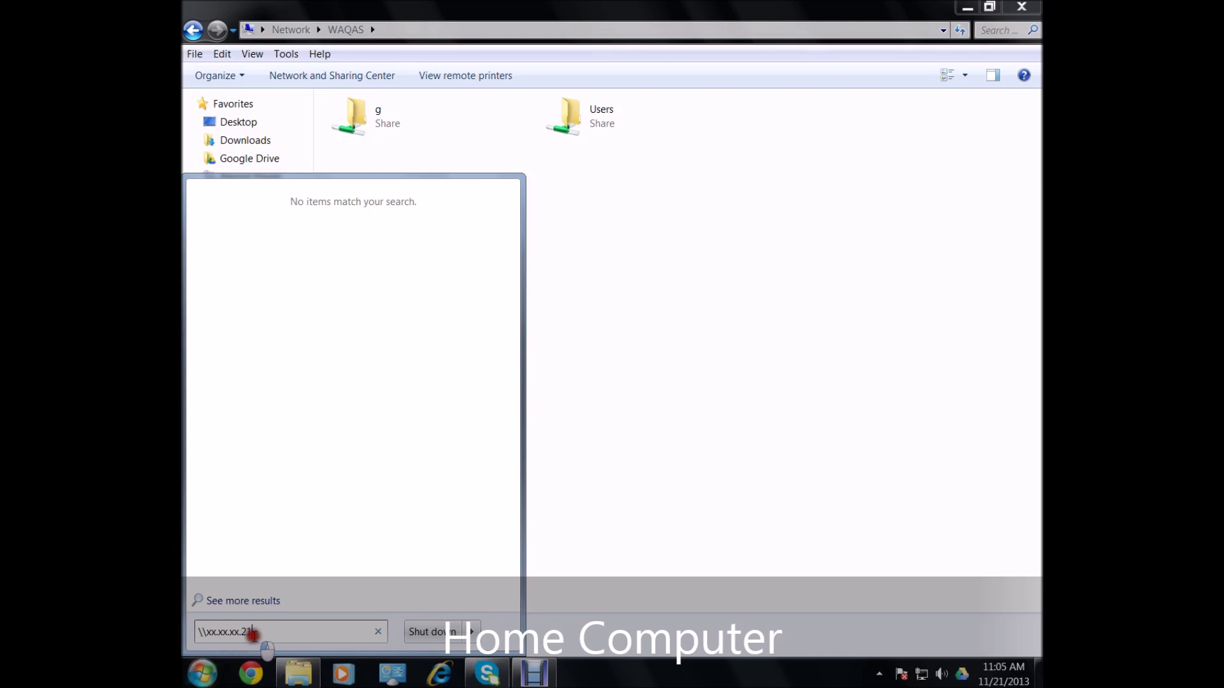
{"action": "left_click_drag", "start_coordinate": [252, 635], "coordinate": [198, 634]}
{"action": "key", "text": "BackSpace"}
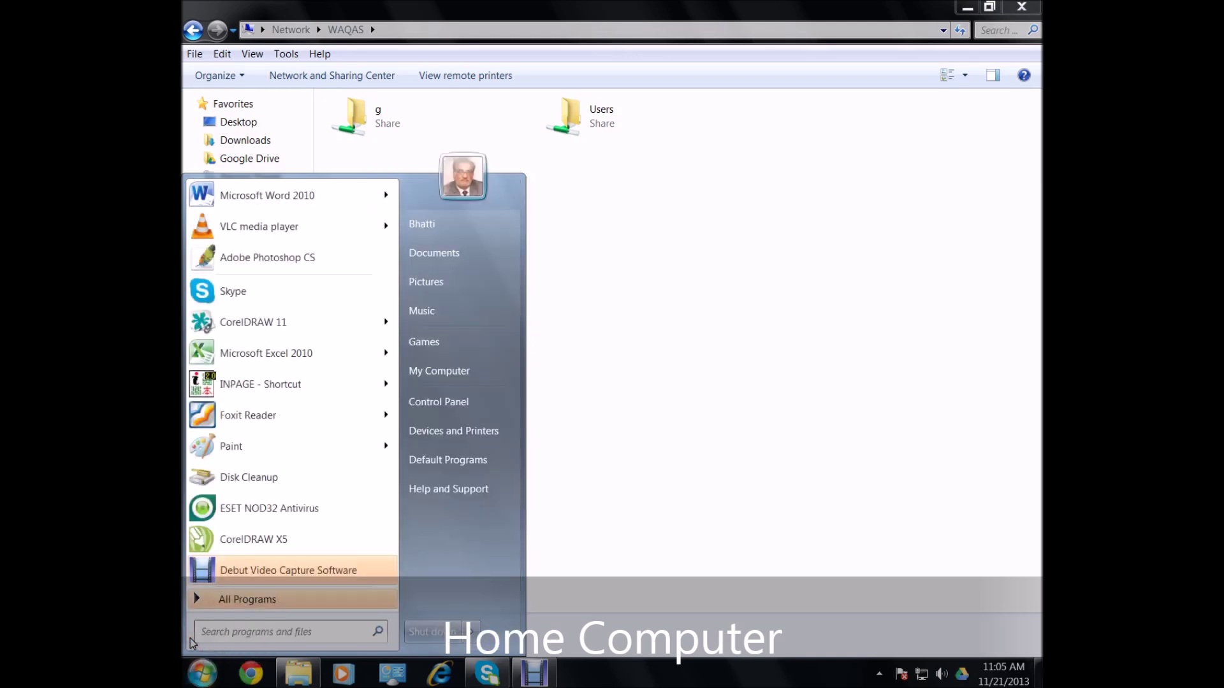
Step: Browse WAQAS's shared g into Data 2 > Movies > The Internship (2013) [1080p]
{"action": "left_click", "coordinate": [382, 116]}
{"action": "double_click", "coordinate": [381, 116]}
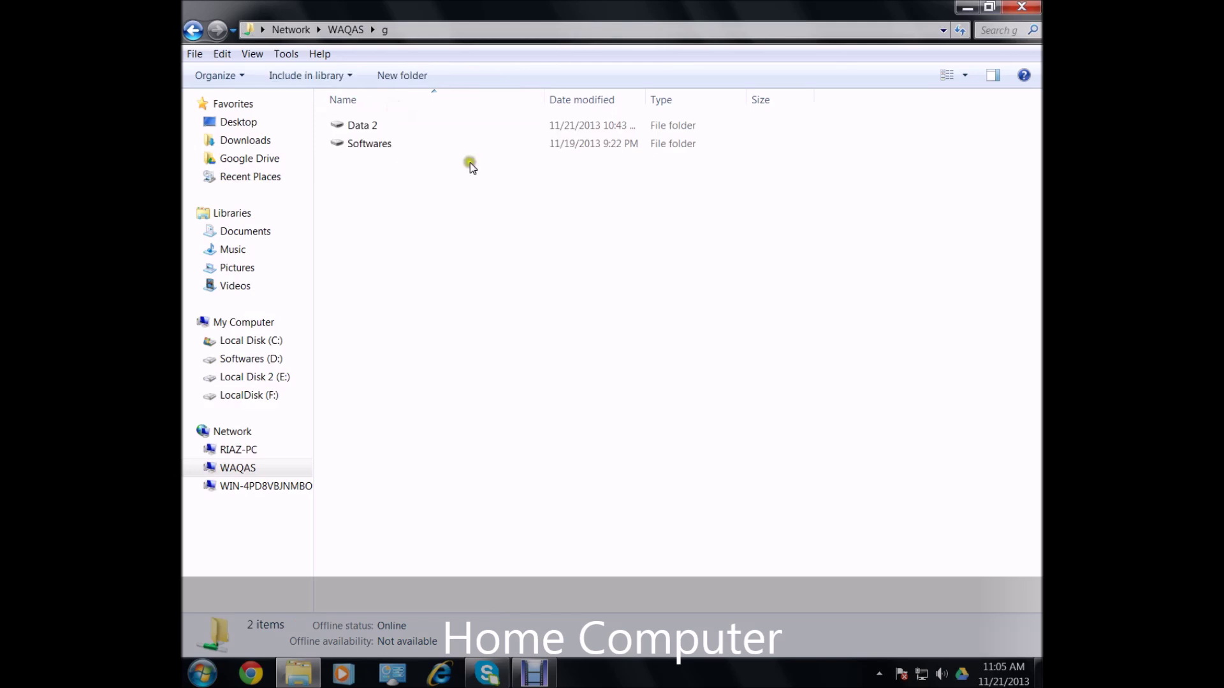
{"action": "double_click", "coordinate": [411, 126]}
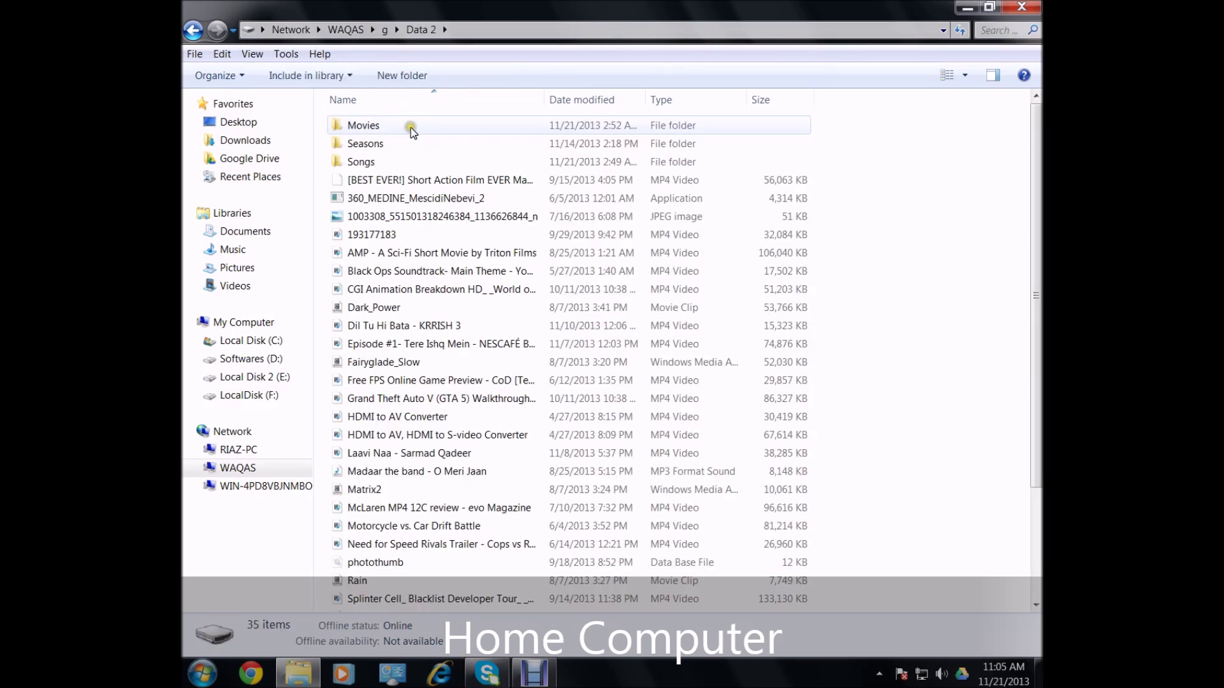
{"action": "double_click", "coordinate": [411, 128]}
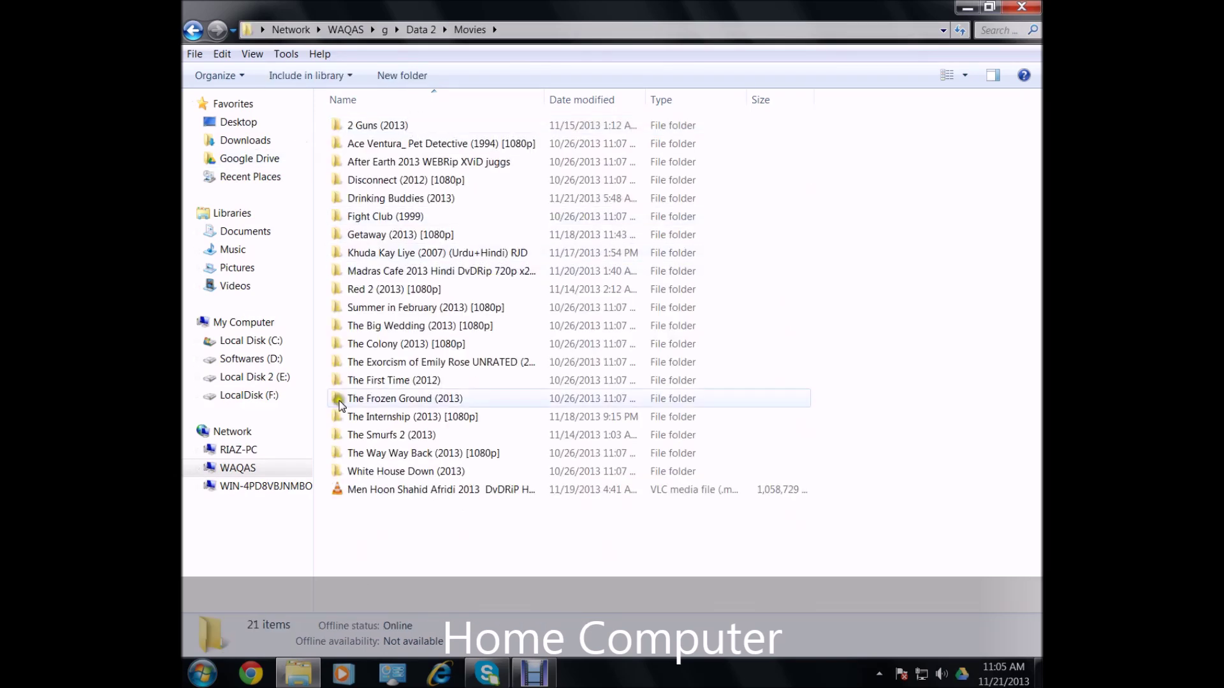
{"action": "double_click", "coordinate": [413, 417]}
Step: Play The Internship MP4 in Windows Media Player, maximize it, then close it
{"action": "left_click", "coordinate": [523, 125]}
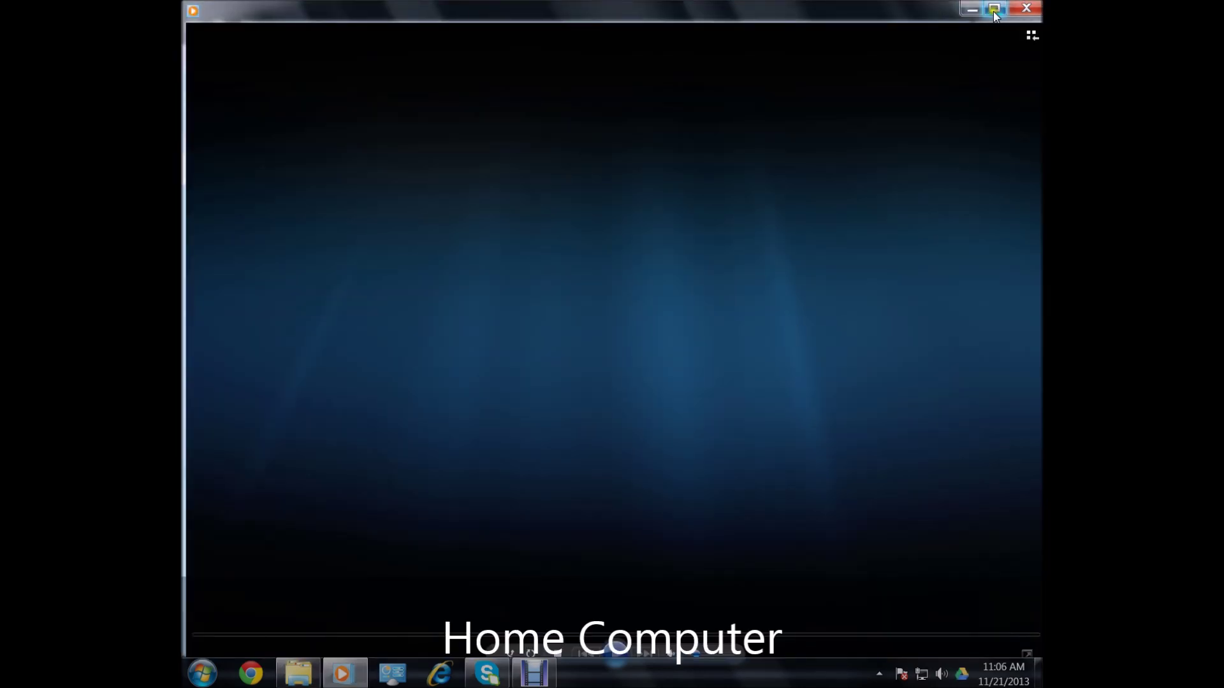
{"action": "left_click", "coordinate": [994, 10]}
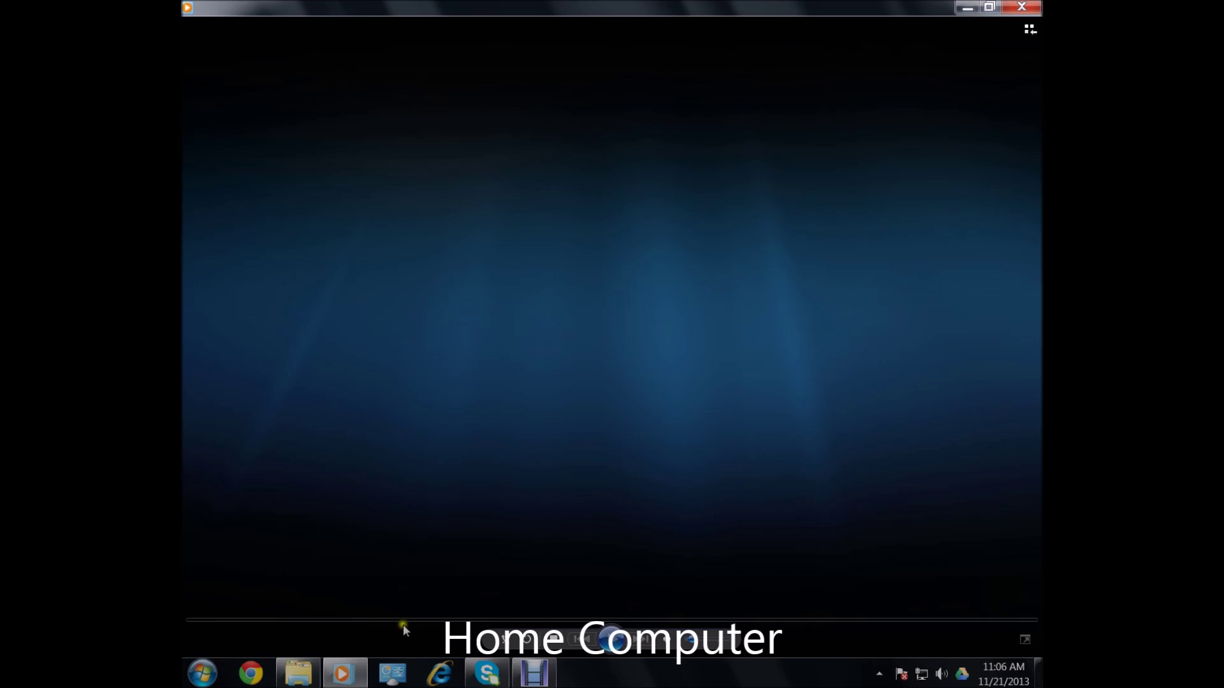
{"action": "left_click", "coordinate": [1017, 8]}
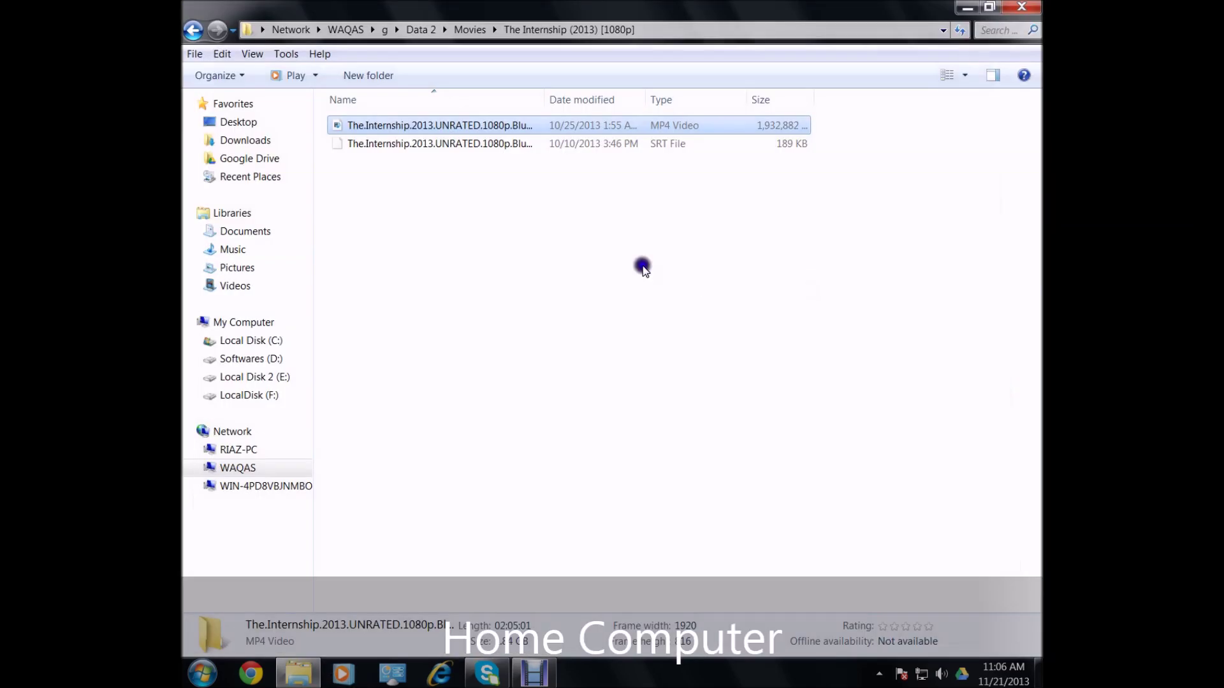